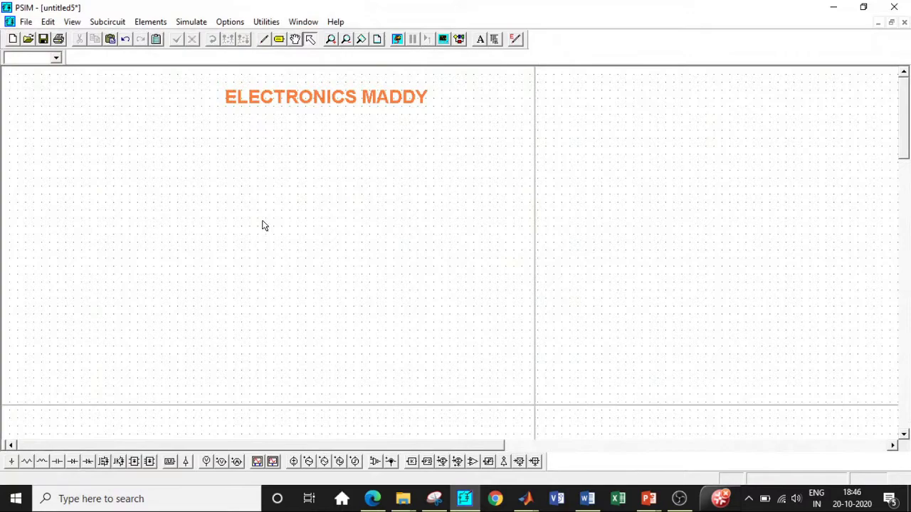
# Step: Place a DC voltage source at the left and six MOSFETs as three top/bottom pairs beside it
pyautogui.click(293, 461)
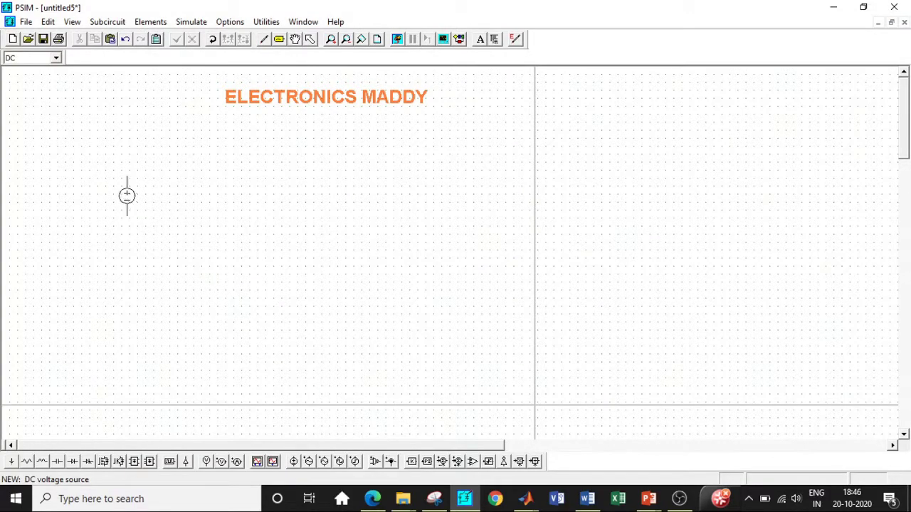
pyautogui.click(121, 196)
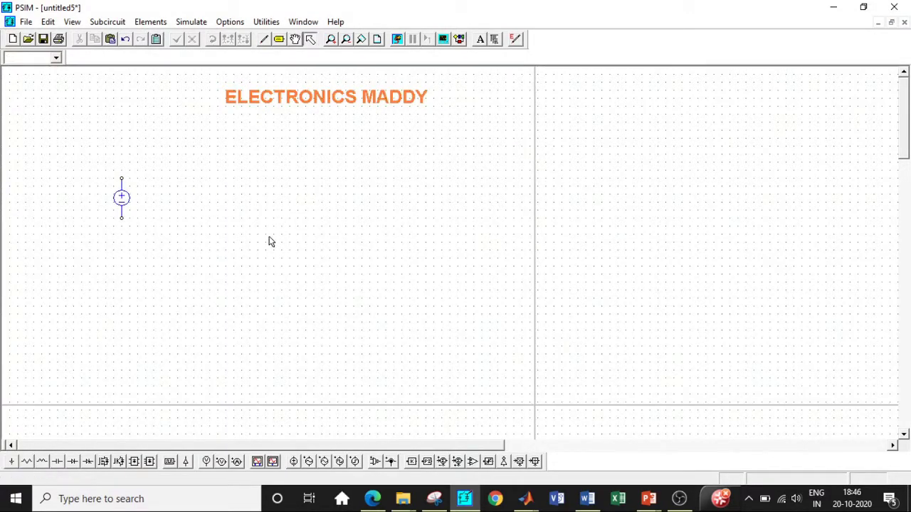
pyautogui.click(108, 462)
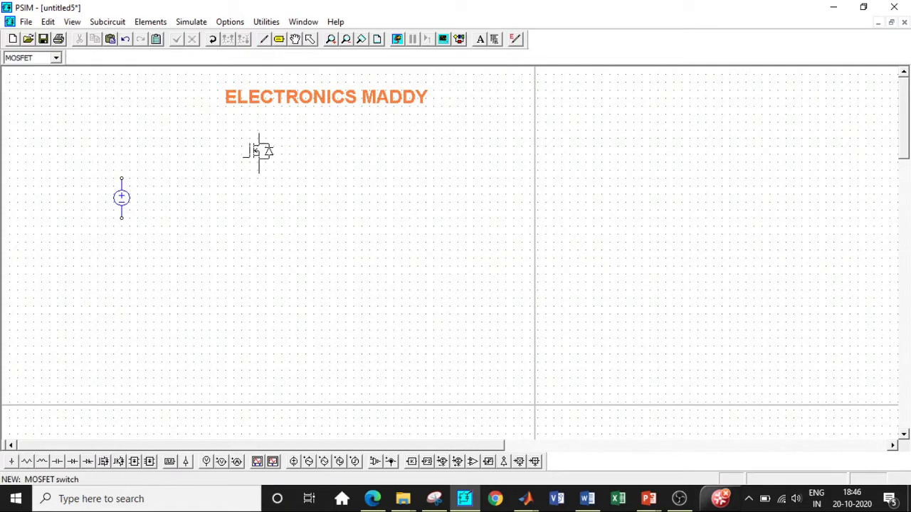
pyautogui.click(259, 151)
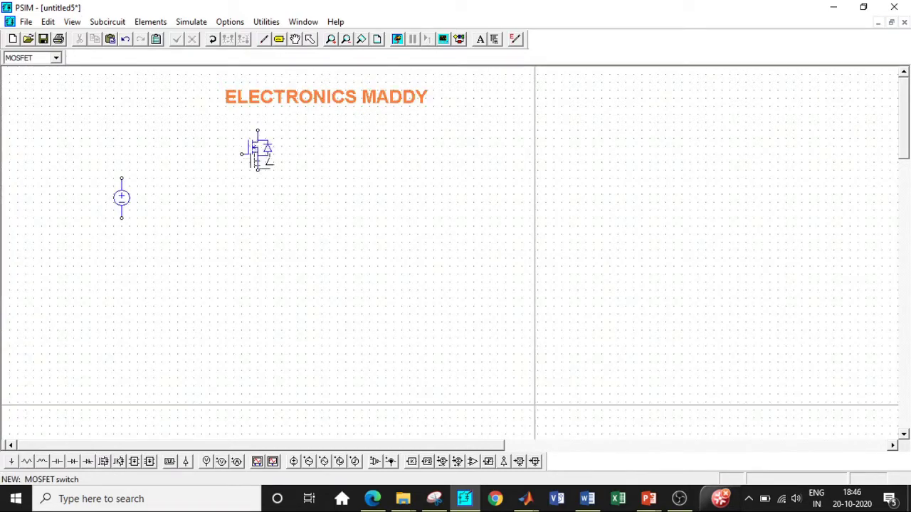
pyautogui.click(258, 222)
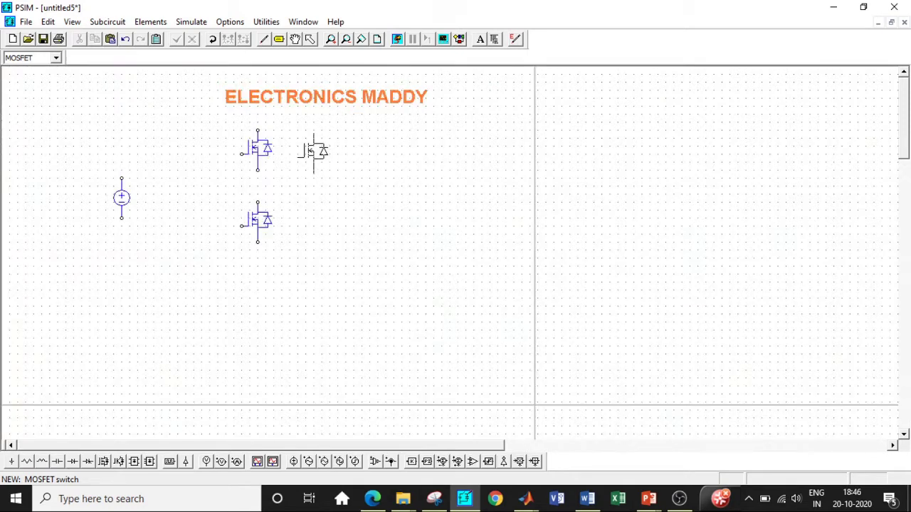
pyautogui.click(316, 151)
pyautogui.click(313, 222)
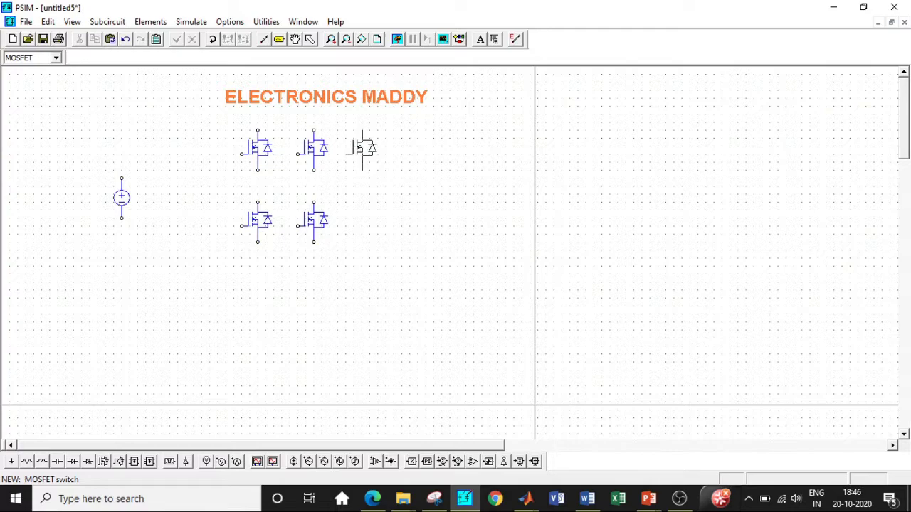
pyautogui.click(361, 149)
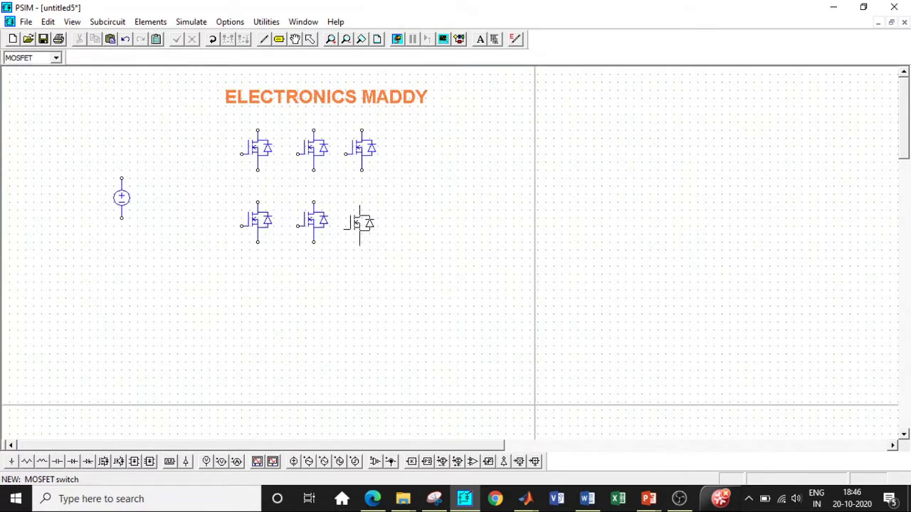
pyautogui.click(362, 222)
pyautogui.press('Escape')
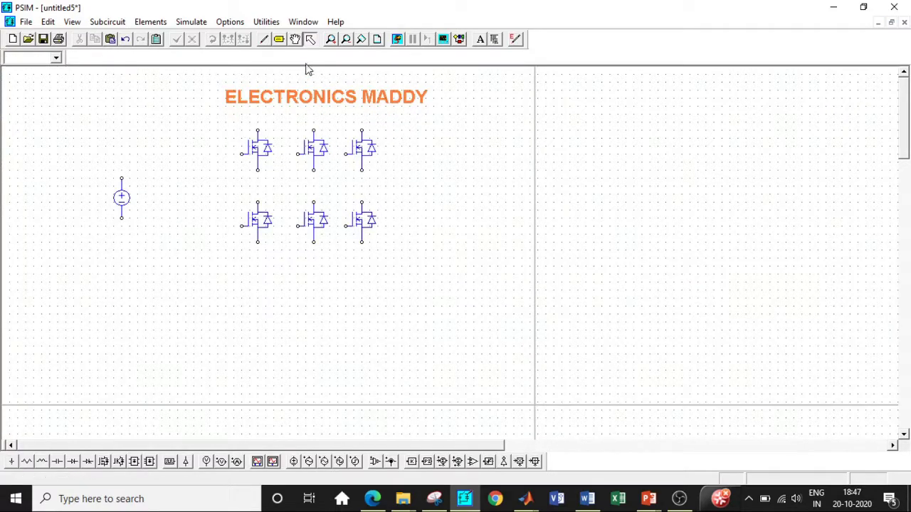
# Step: Wire each MOSFET pair into a leg, join the bottom rail, and run the top rail to the DC source
pyautogui.click(263, 39)
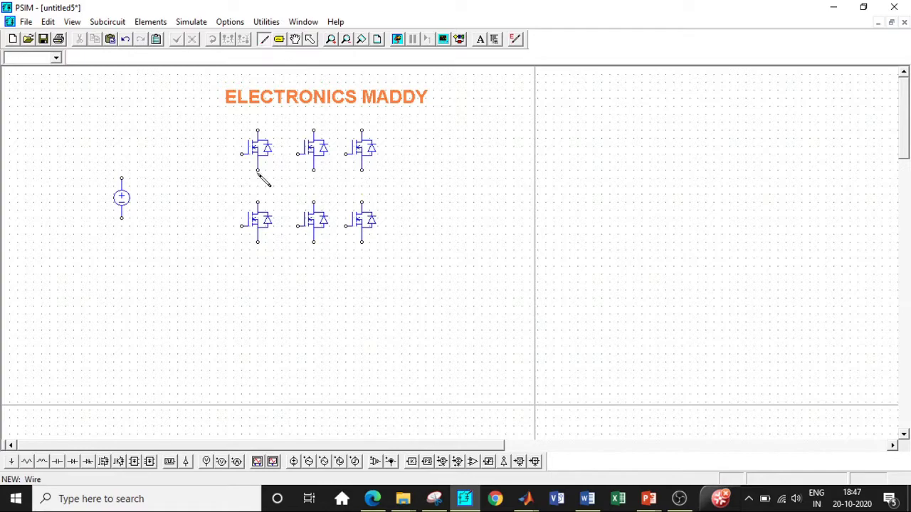
pyautogui.moveTo(257, 174); pyautogui.dragTo(257, 202)
pyautogui.moveTo(314, 173); pyautogui.dragTo(323, 196)
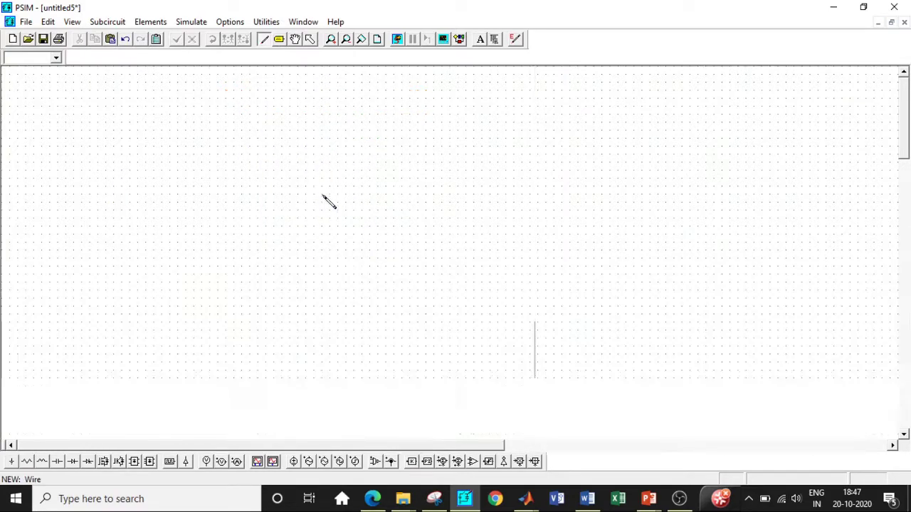
pyautogui.moveTo(366, 173); pyautogui.dragTo(363, 214)
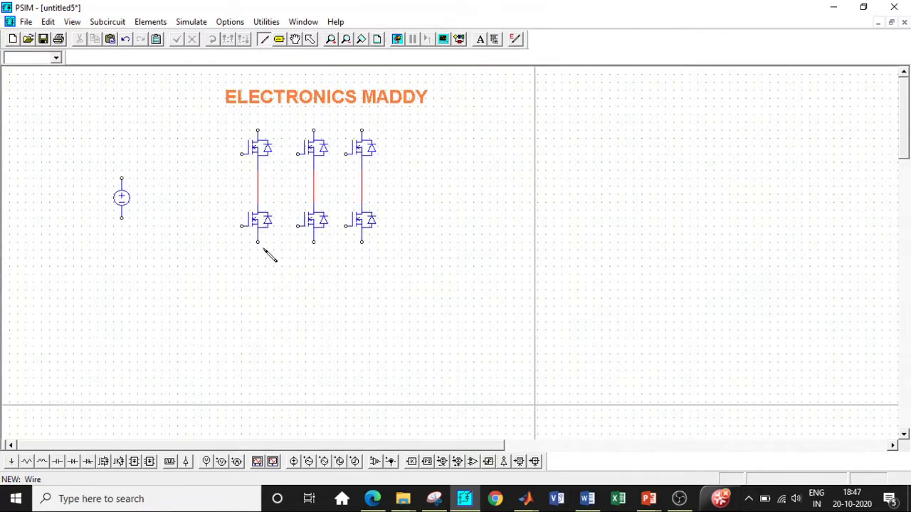
pyautogui.moveTo(259, 243); pyautogui.dragTo(362, 242)
pyautogui.moveTo(363, 133); pyautogui.dragTo(259, 243)
pyautogui.press('Escape')
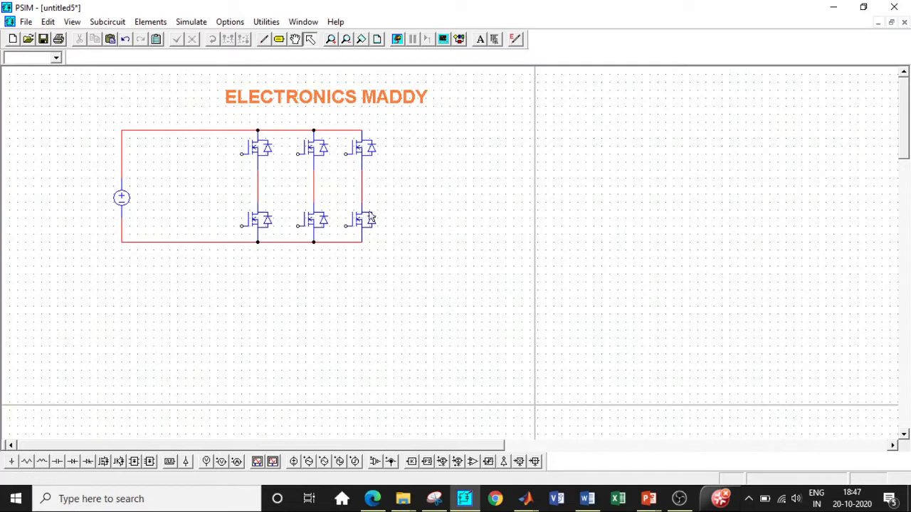
# Step: Place an RL3 three-phase RL branch to the right of the bridge
pyautogui.click(137, 23)
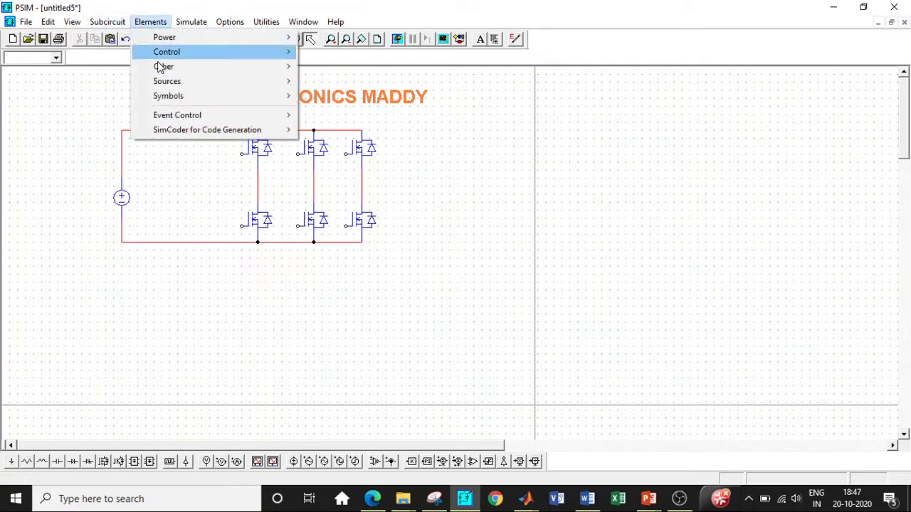
pyautogui.moveTo(162, 89)
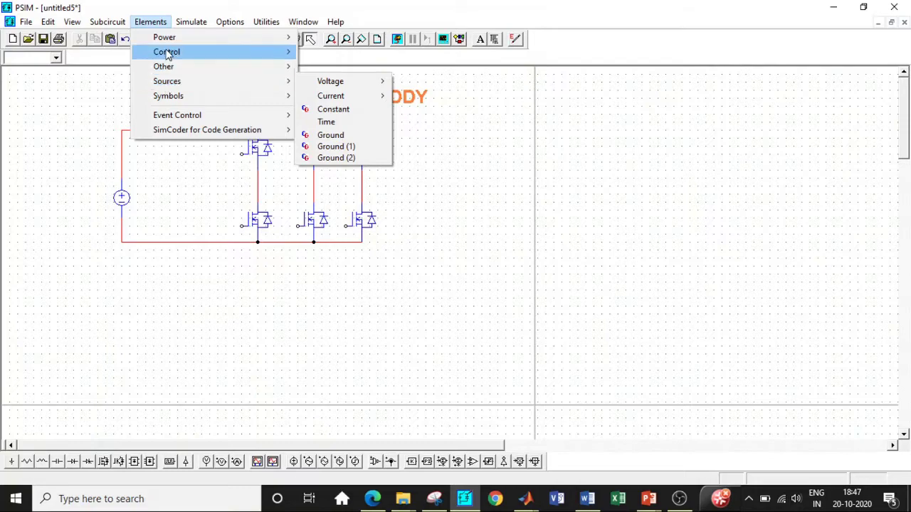
pyautogui.moveTo(168, 54)
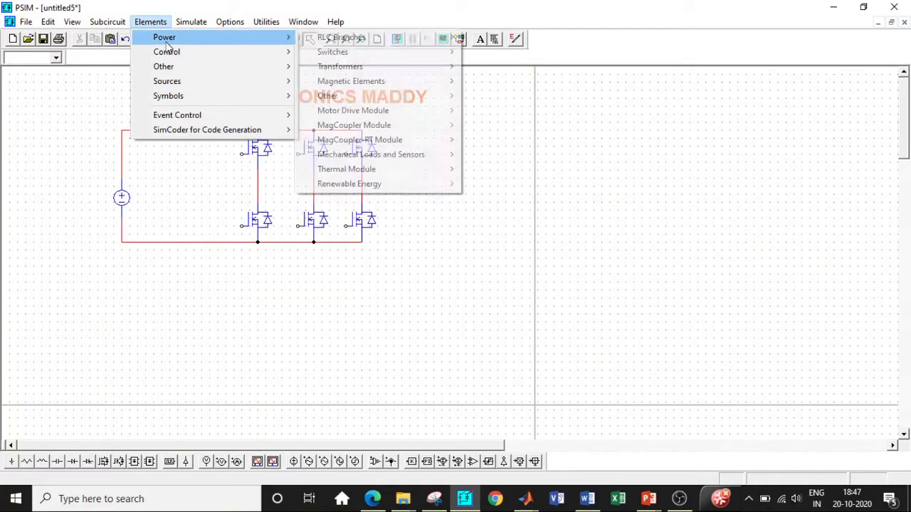
pyautogui.moveTo(331, 44)
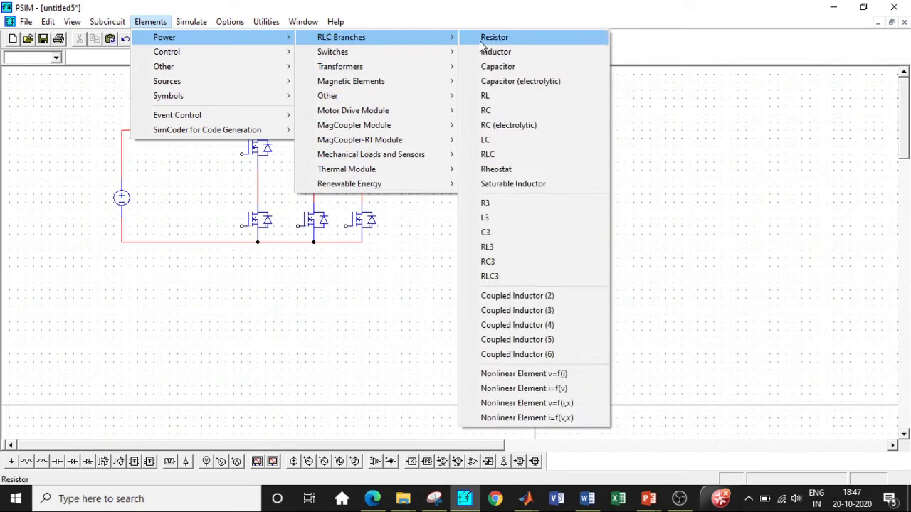
pyautogui.click(500, 247)
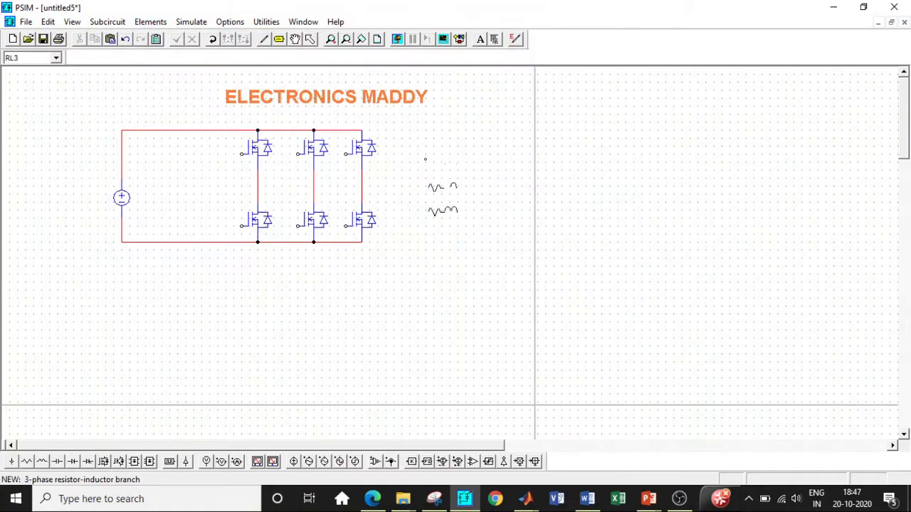
pyautogui.click(418, 161)
pyautogui.press('Escape')
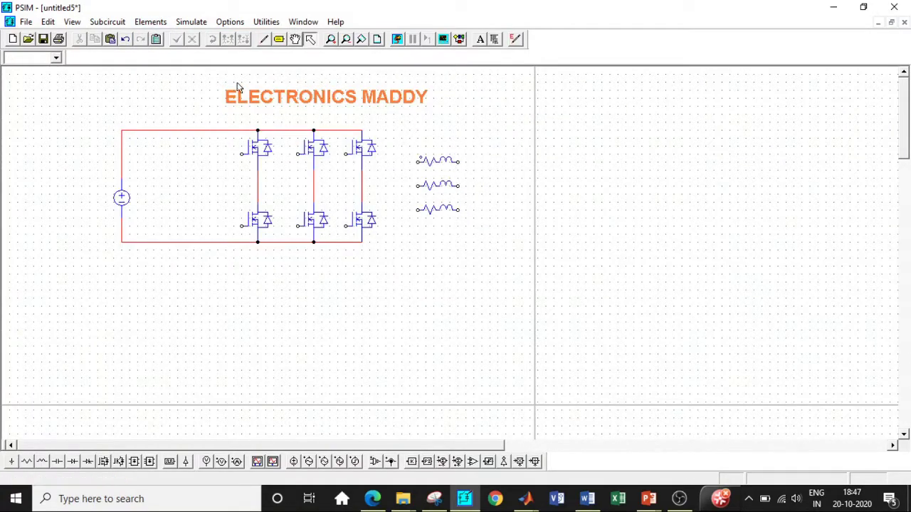
# Step: Wire the leg midpoints to the RL3 phases and tie the load's far ends together
pyautogui.click(263, 39)
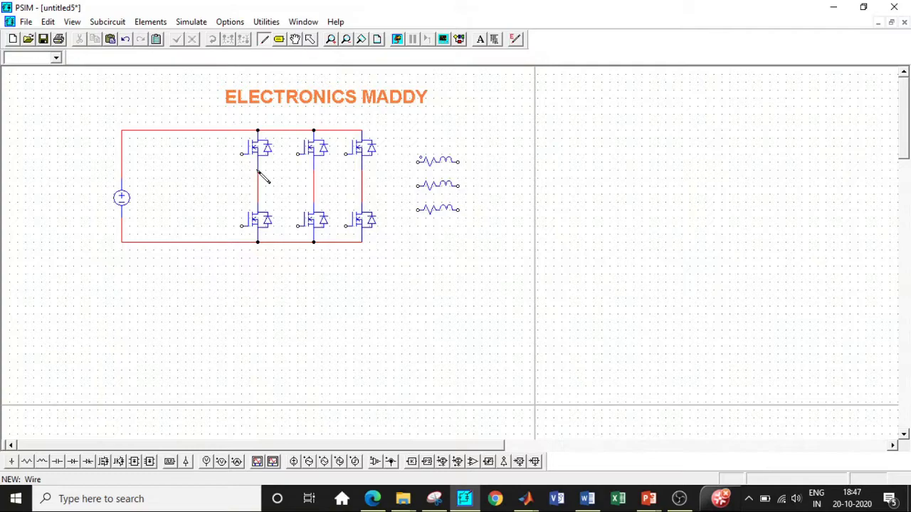
pyautogui.moveTo(259, 171); pyautogui.dragTo(419, 166)
pyautogui.hotkey('ctrl', 'z')
pyautogui.moveTo(417, 171)
pyautogui.mouseDown()
pyautogui.moveTo(286, 185)
pyautogui.moveTo(260, 172)
pyautogui.moveTo(418, 171)
pyautogui.moveTo(318, 194)
pyautogui.moveTo(313, 186)
pyautogui.mouseUp()
pyautogui.hotkey('ctrl', 'z')
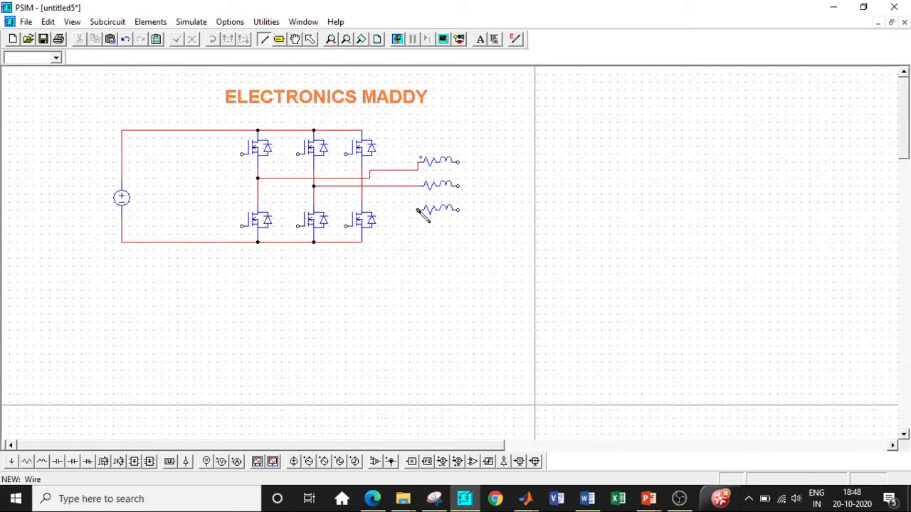
pyautogui.moveTo(417, 211)
pyautogui.mouseDown()
pyautogui.moveTo(412, 198)
pyautogui.moveTo(362, 194)
pyautogui.mouseUp()
pyautogui.moveTo(458, 162); pyautogui.dragTo(459, 206)
pyautogui.press('Escape')
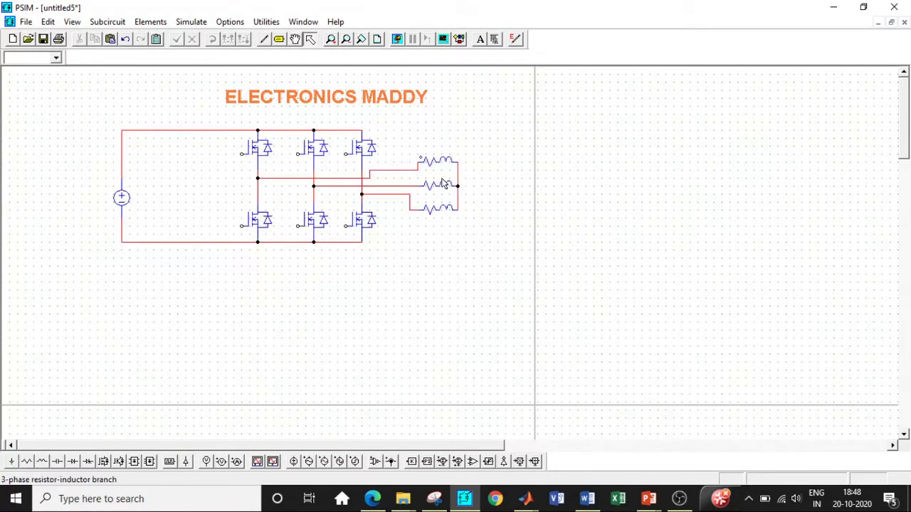
# Step: Set the RL3 load to Resistance 10 and Inductance 10m
pyautogui.doubleClick(444, 183)
pyautogui.doubleClick(189, 198)
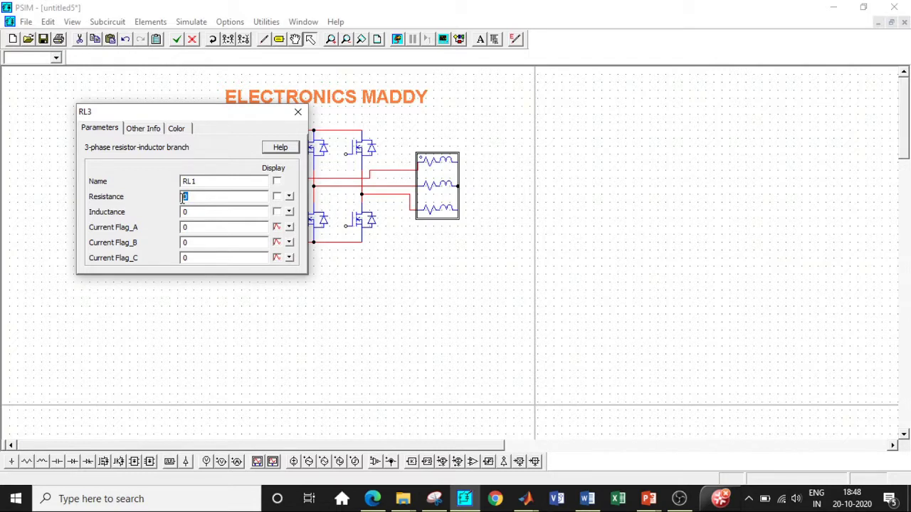
pyautogui.doubleClick(193, 212)
pyautogui.write('10m')
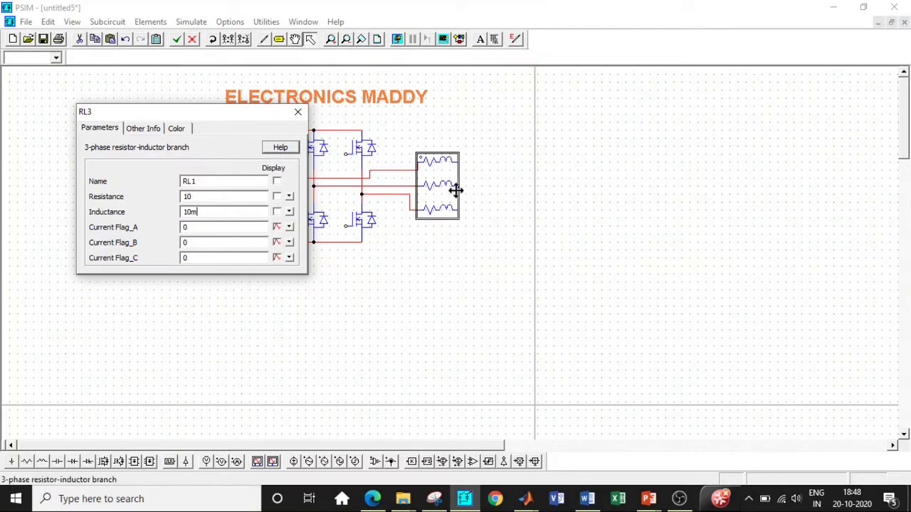
pyautogui.click(298, 111)
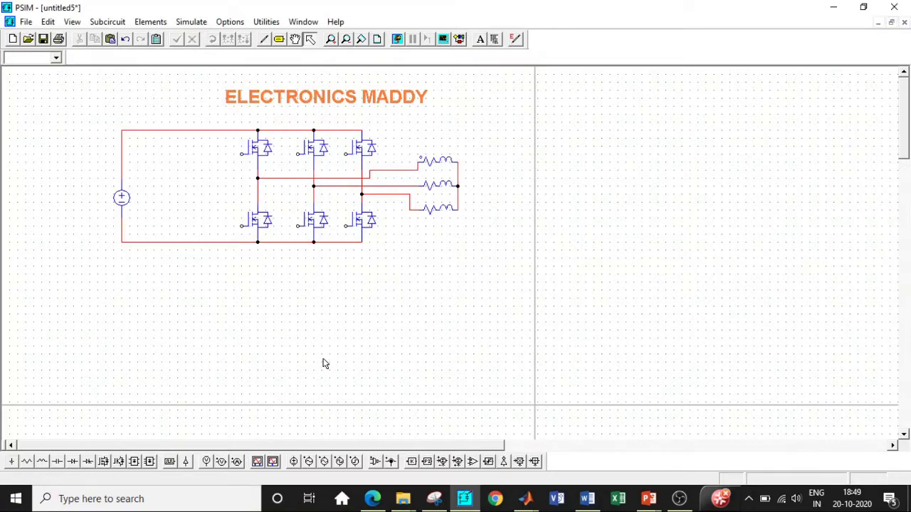
# Step: Place three sinusoidal voltage sources below the bridge and ground them
pyautogui.click(308, 461)
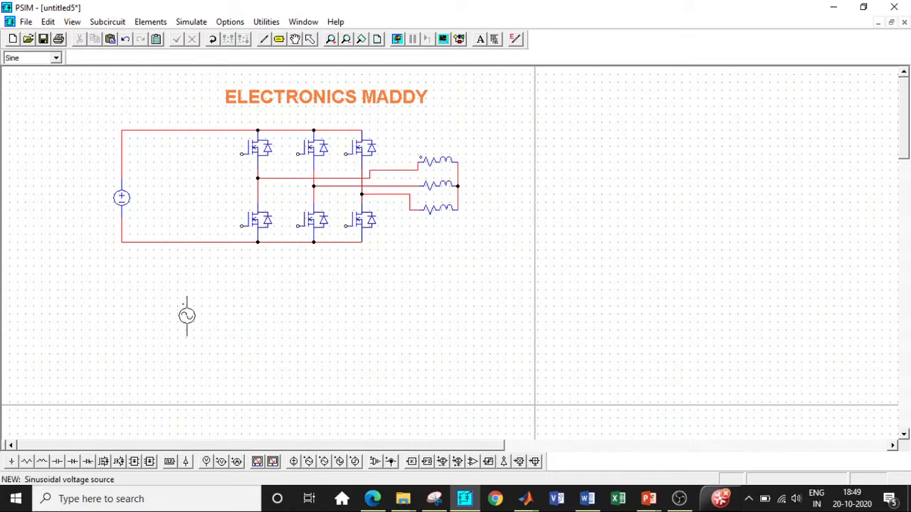
pyautogui.click(185, 318)
pyautogui.click(226, 358)
pyautogui.click(266, 397)
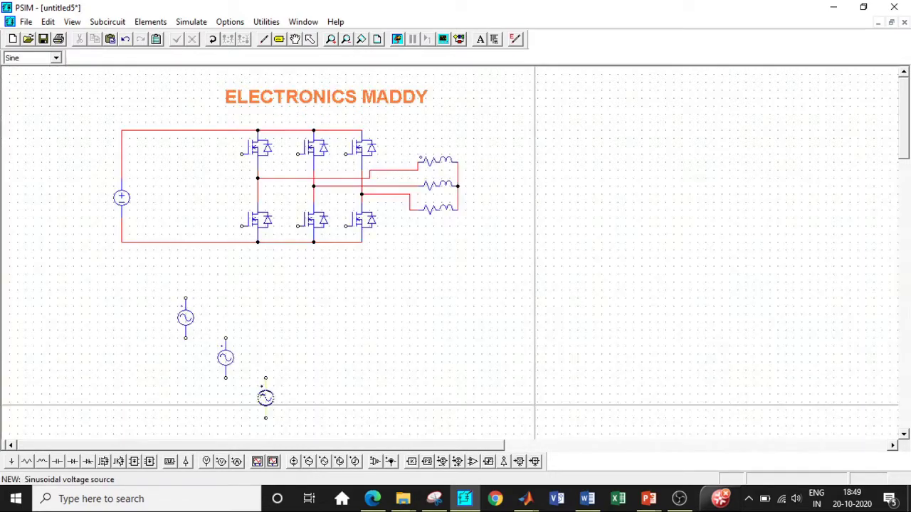
pyautogui.press('Escape')
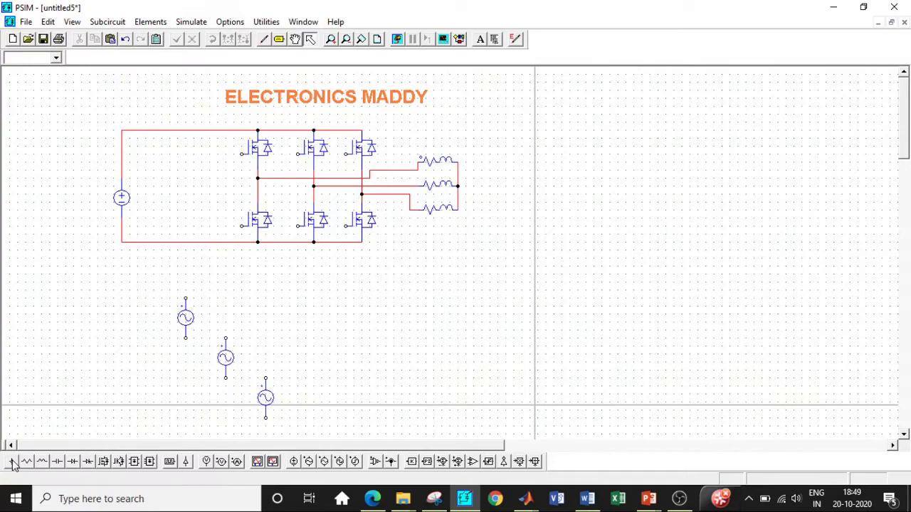
pyautogui.click(12, 461)
pyautogui.click(186, 345)
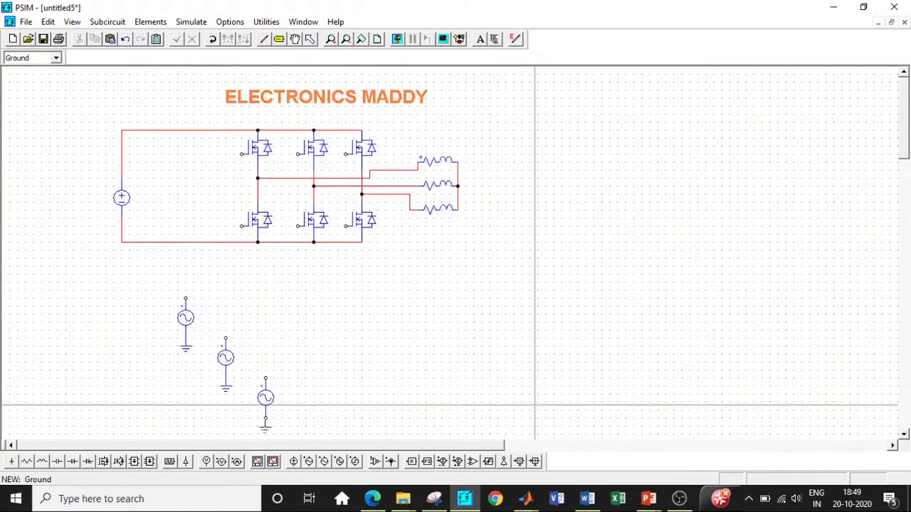
pyautogui.press('Escape')
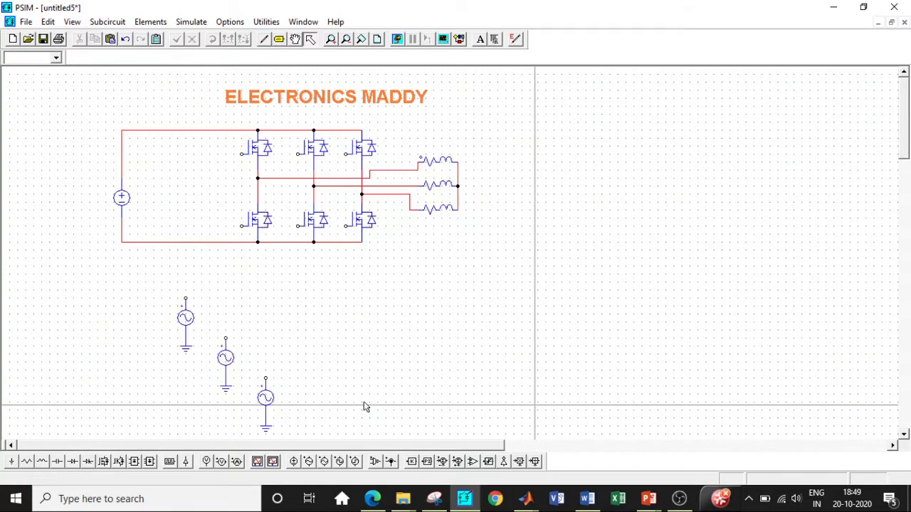
# Step: Place three comparators beside the sine sources and a triangular-wave source below them
pyautogui.click(474, 461)
pyautogui.click(349, 289)
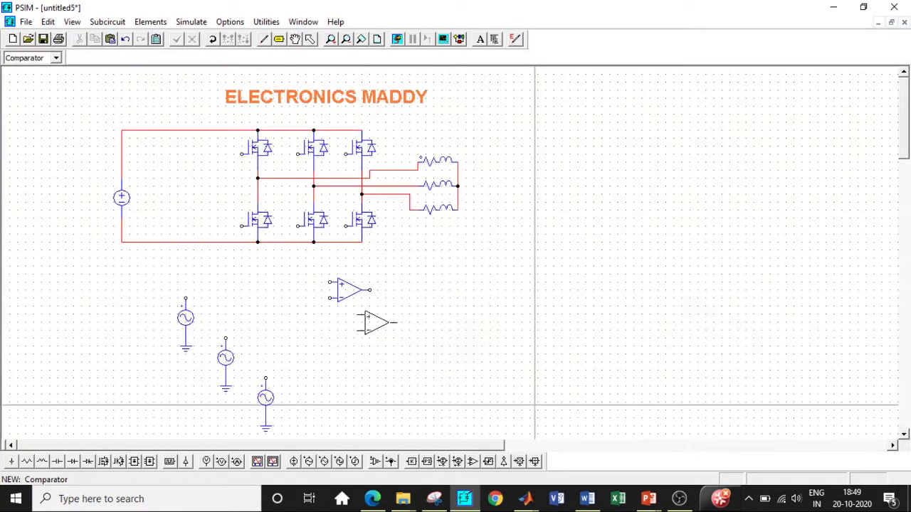
pyautogui.click(381, 320)
pyautogui.click(410, 351)
pyautogui.press('Escape')
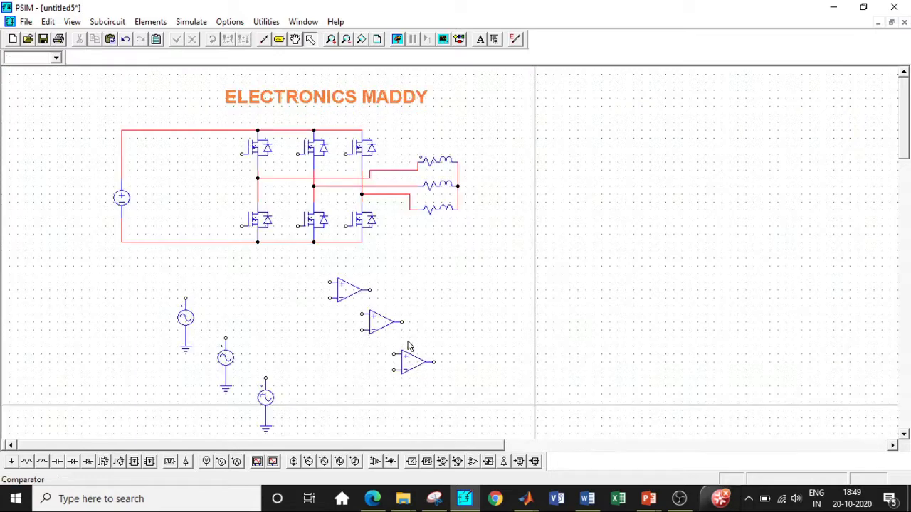
pyautogui.click(324, 461)
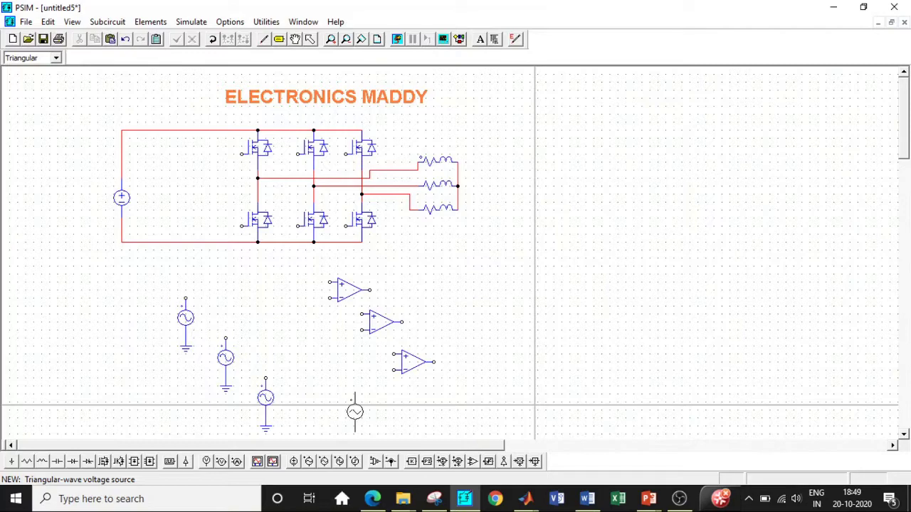
pyautogui.click(354, 413)
# Step: Add a ground beneath the triangular-wave source
pyautogui.press('Escape')
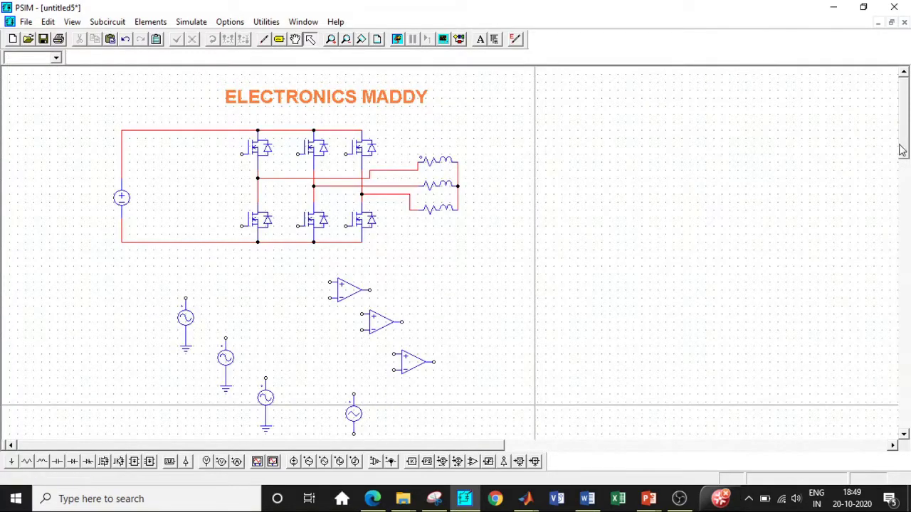
pyautogui.moveTo(902, 149); pyautogui.dragTo(906, 162)
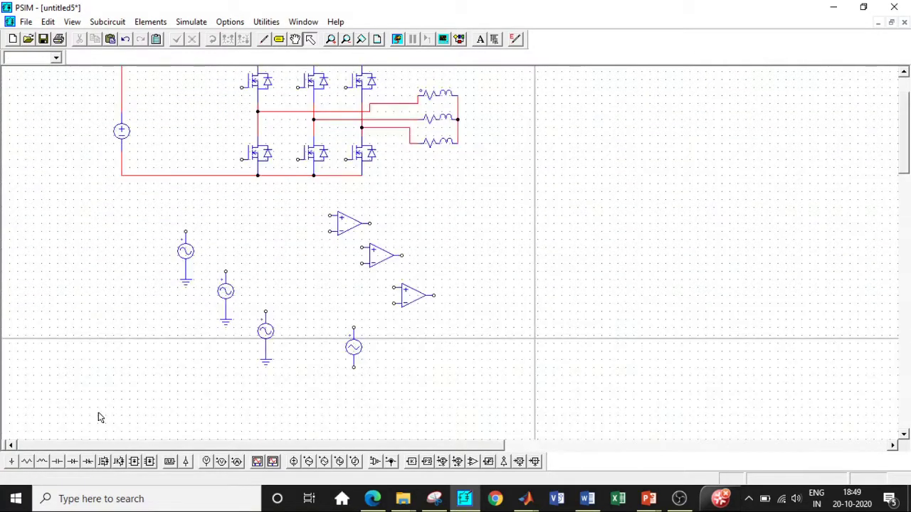
pyautogui.click(13, 461)
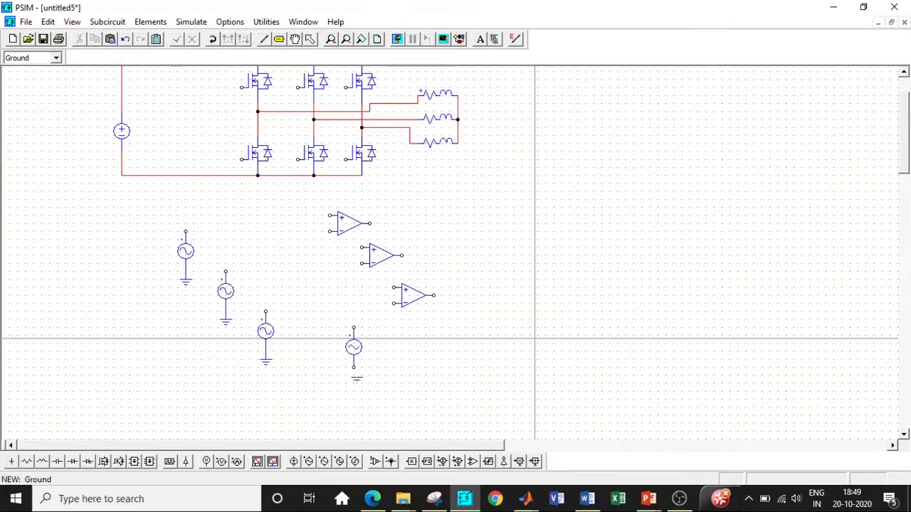
pyautogui.click(354, 373)
pyautogui.press('Escape')
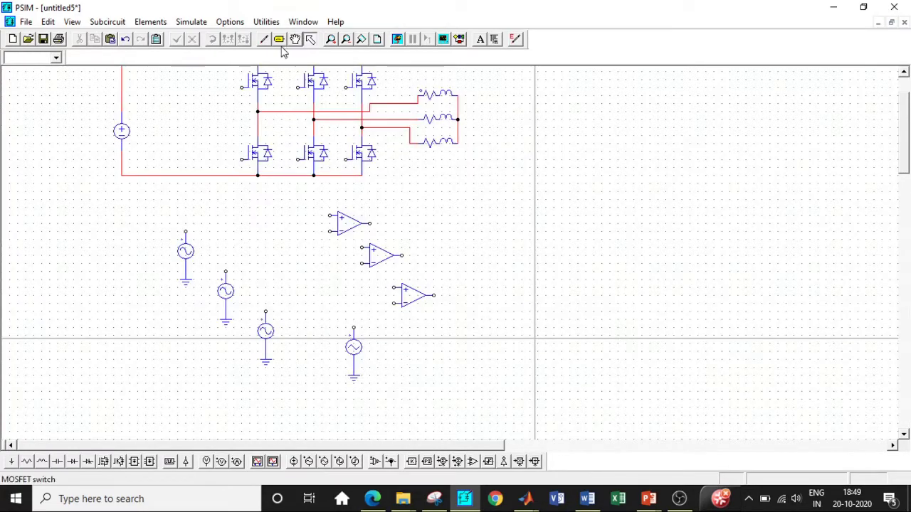
# Step: Wire the triangular source to the comparators' negative inputs and each sine source to a positive input
pyautogui.click(263, 38)
pyautogui.moveTo(330, 233); pyautogui.dragTo(354, 328)
pyautogui.moveTo(362, 264); pyautogui.dragTo(361, 328)
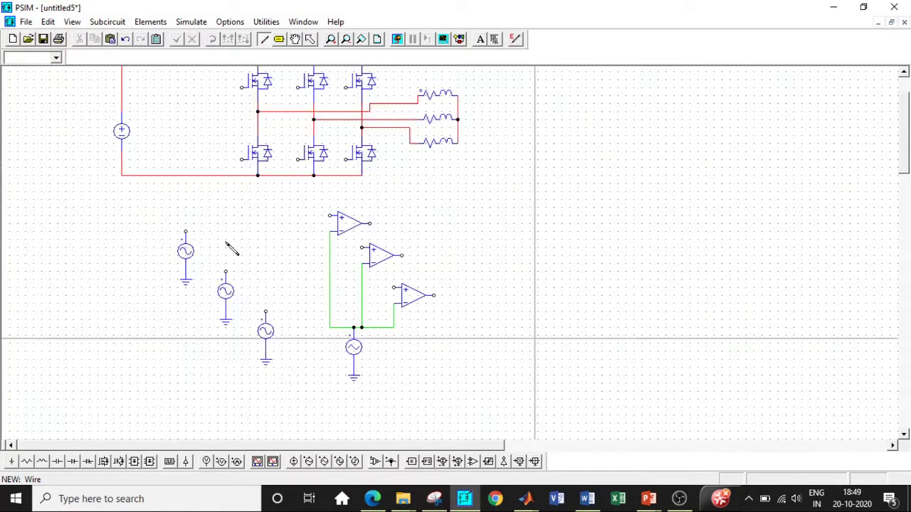
pyautogui.moveTo(186, 234); pyautogui.dragTo(338, 218)
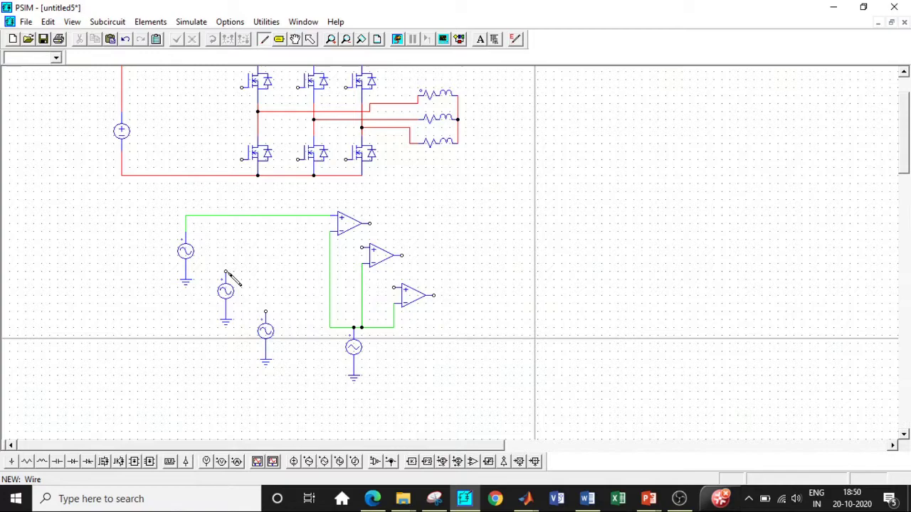
pyautogui.moveTo(226, 266); pyautogui.dragTo(355, 248)
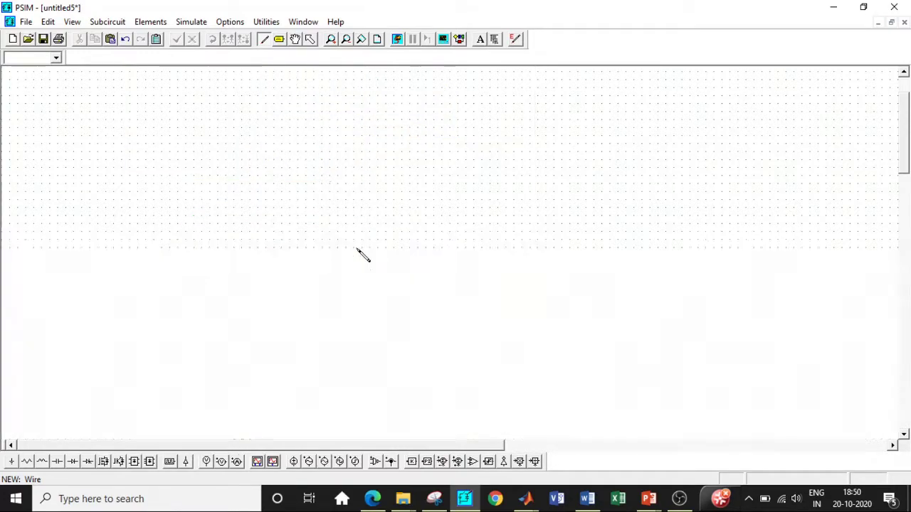
pyautogui.moveTo(266, 306); pyautogui.dragTo(394, 288)
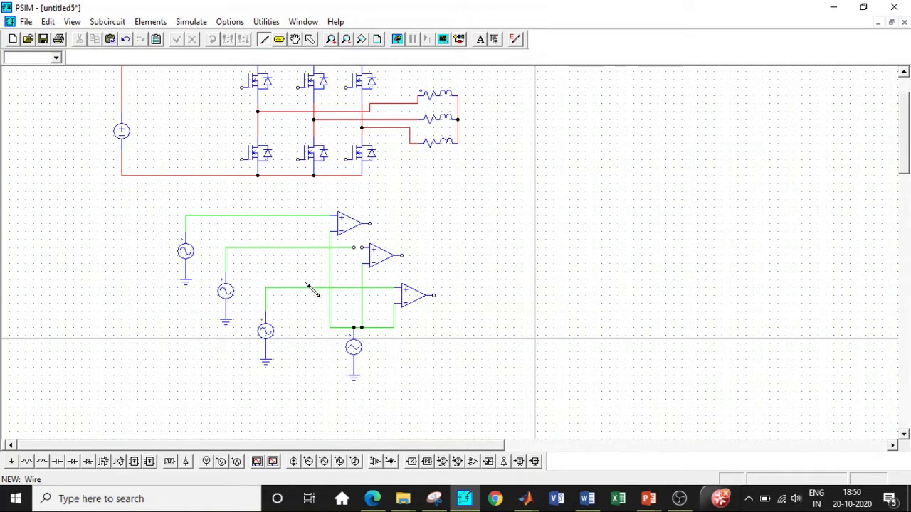
pyautogui.moveTo(354, 248); pyautogui.dragTo(369, 248)
pyautogui.press('Escape')
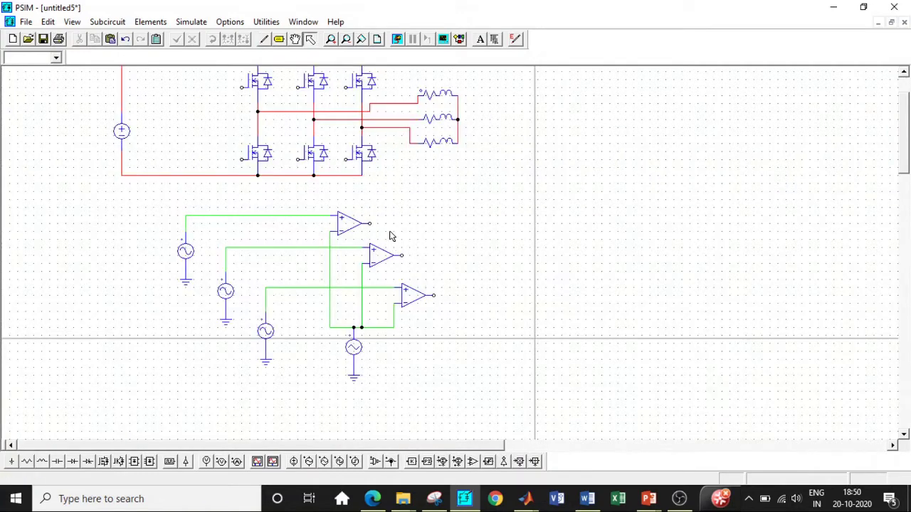
# Step: Set sine source V1's peak amplitude to 0.8
pyautogui.doubleClick(184, 257)
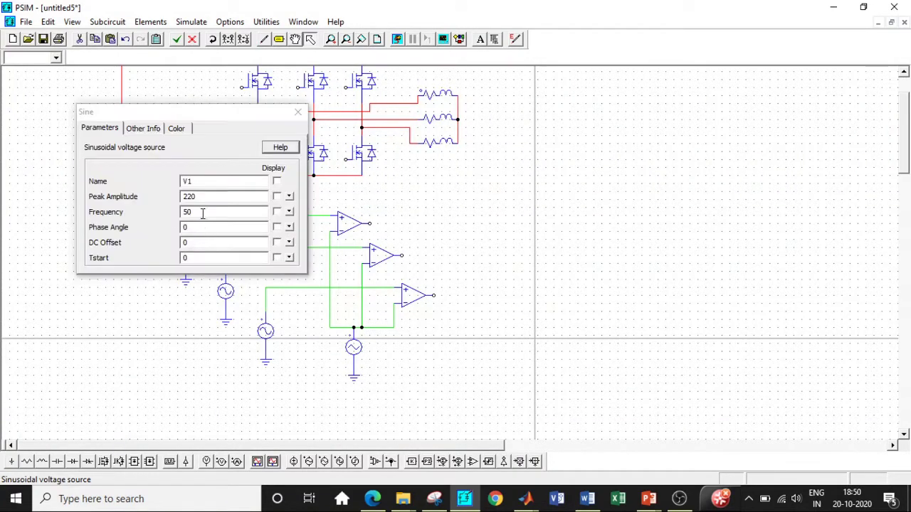
pyautogui.doubleClick(207, 228)
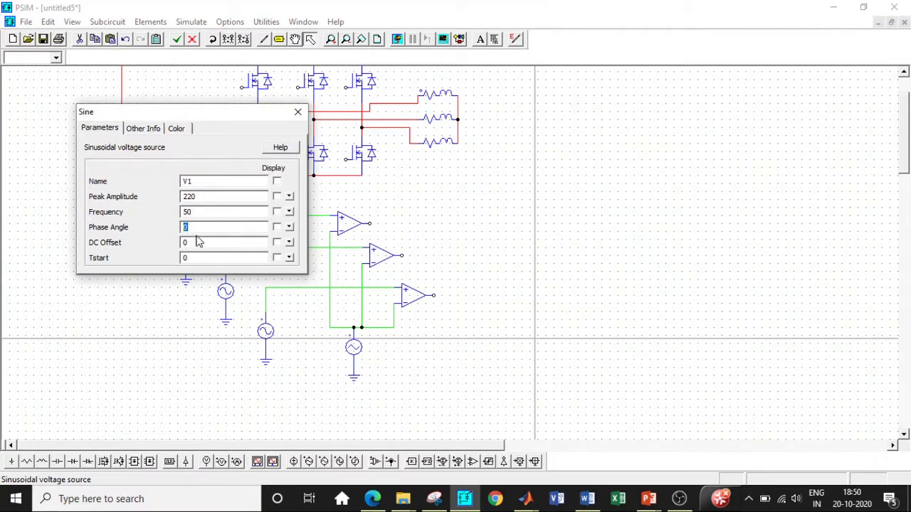
pyautogui.moveTo(208, 197); pyautogui.dragTo(181, 197)
pyautogui.write('0.8')
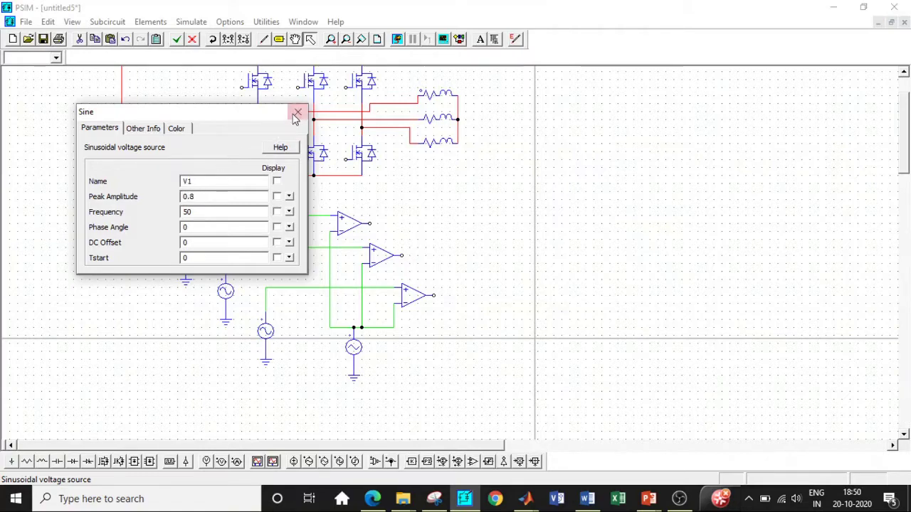
pyautogui.click(298, 112)
# Step: Set sine source V2's phase angle to -120
pyautogui.doubleClick(228, 284)
pyautogui.moveTo(207, 197); pyautogui.dragTo(173, 229)
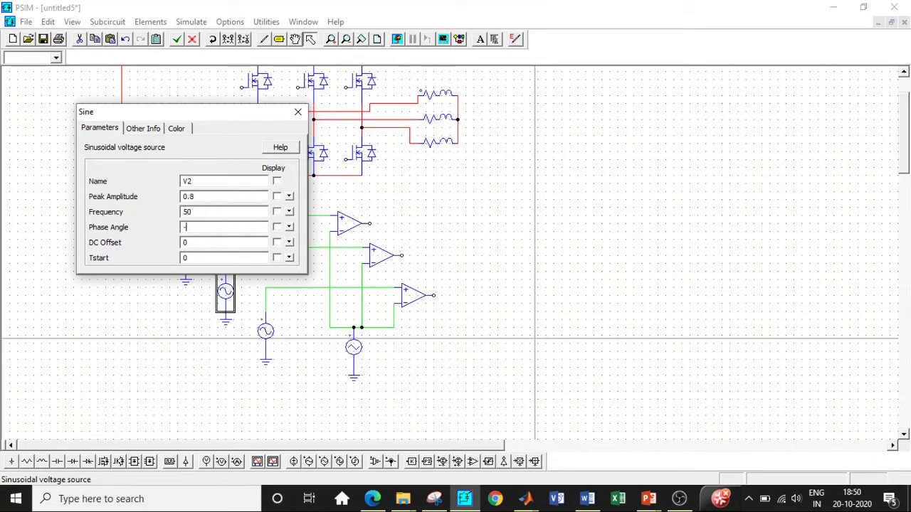
pyautogui.write('-120')
pyautogui.click(297, 112)
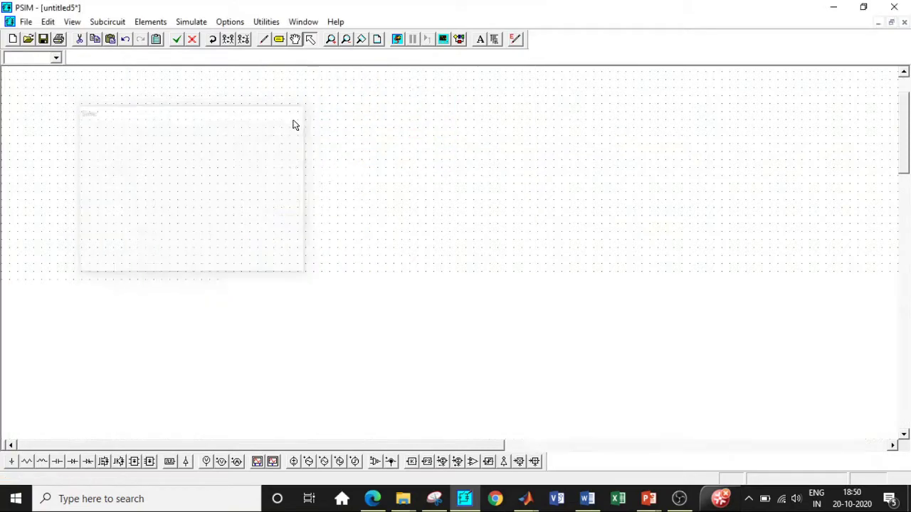
# Step: Set sine source V3 to peak amplitude 0.8 and phase angle -240
pyautogui.doubleClick(263, 333)
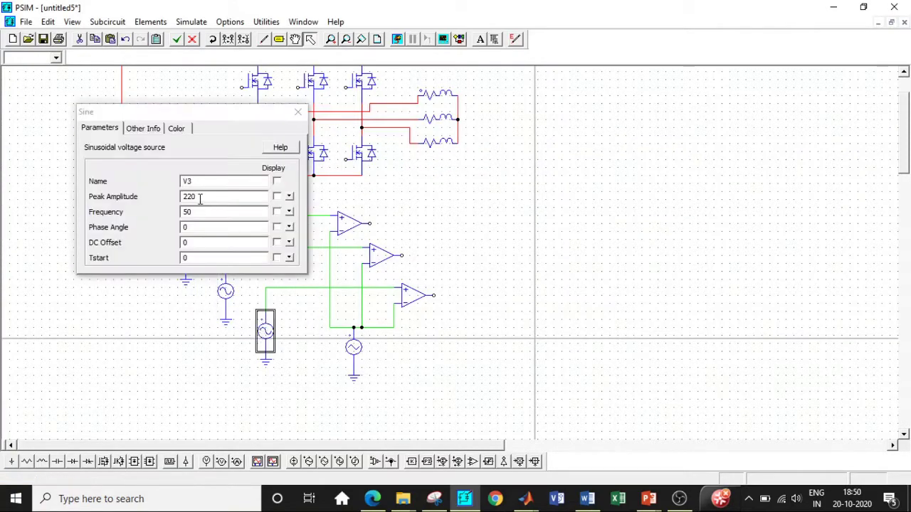
pyautogui.moveTo(200, 199); pyautogui.dragTo(179, 199)
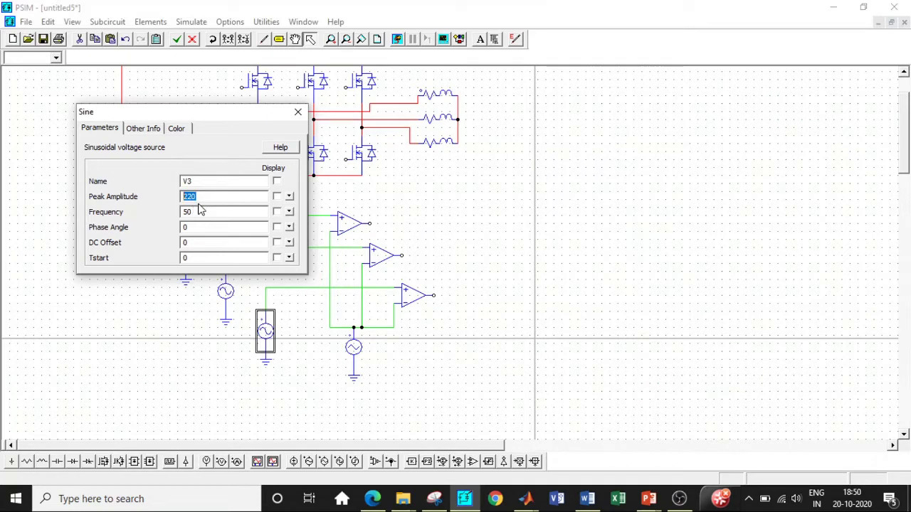
pyautogui.write('0.8')
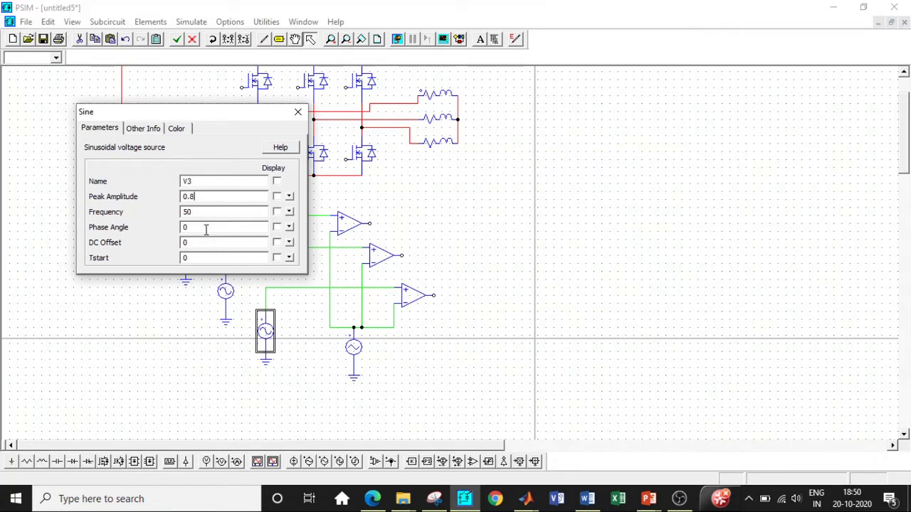
pyautogui.moveTo(205, 229); pyautogui.dragTo(173, 229)
pyautogui.write('-240')
pyautogui.click(297, 112)
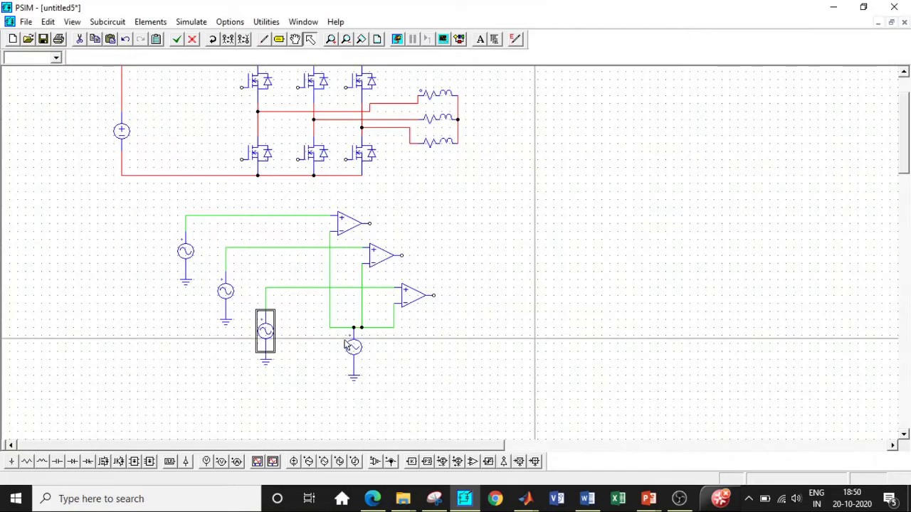
pyautogui.click(351, 347)
pyautogui.doubleClick(351, 346)
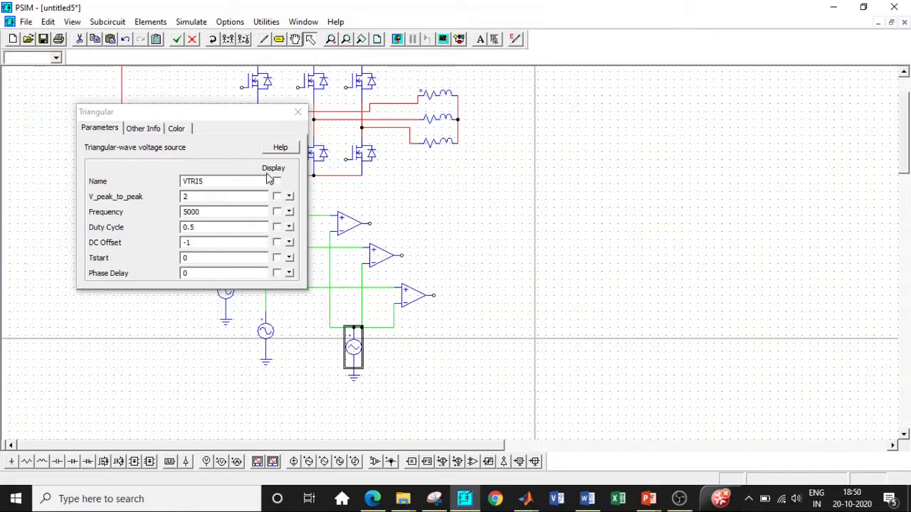
pyautogui.click(298, 112)
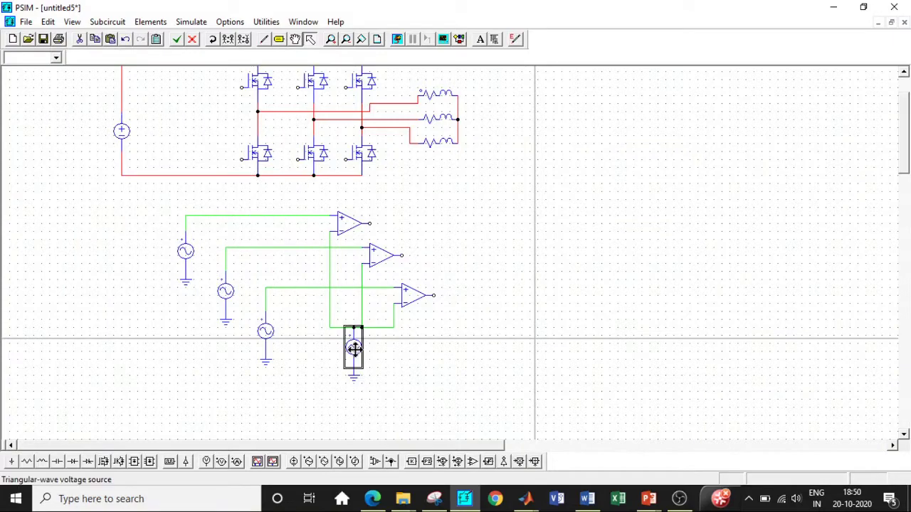
pyautogui.doubleClick(354, 349)
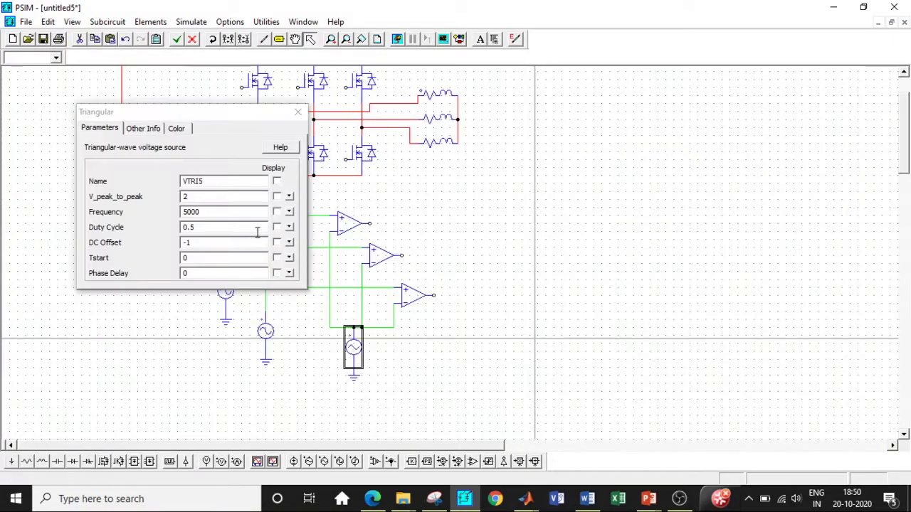
pyautogui.click(298, 112)
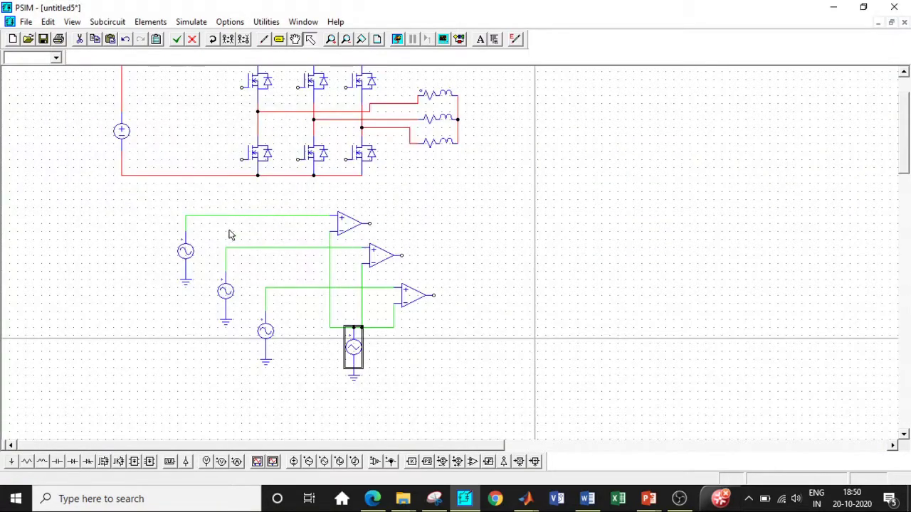
pyautogui.doubleClick(185, 252)
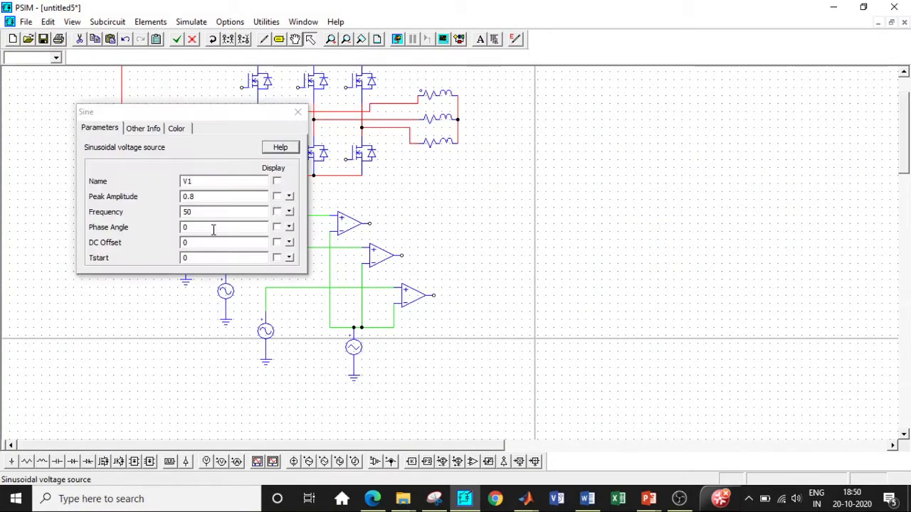
pyautogui.click(298, 112)
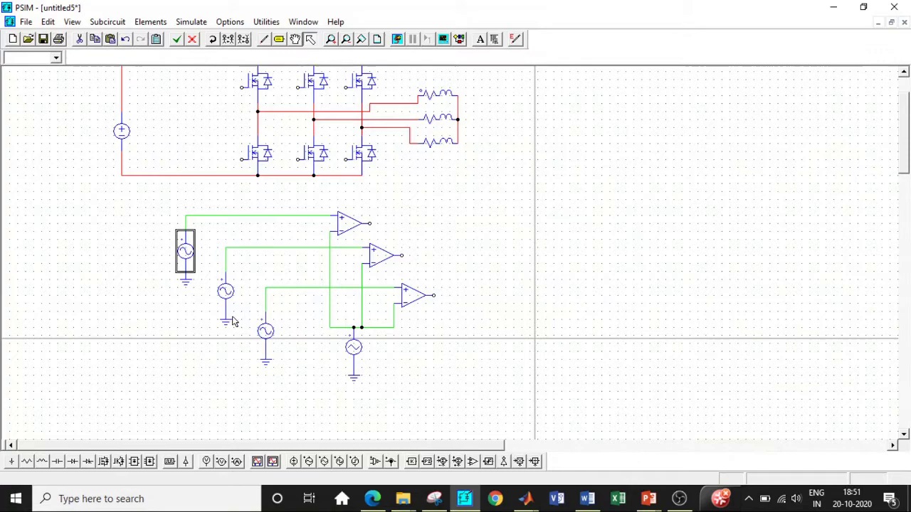
# Step: Place on-off switch controller ON1 near the bridge and check its parameters
pyautogui.click(186, 463)
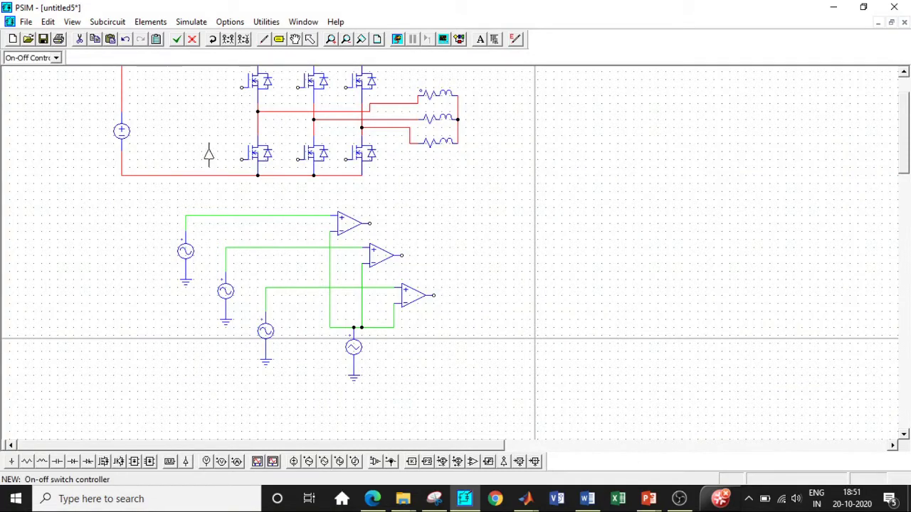
pyautogui.click(418, 204)
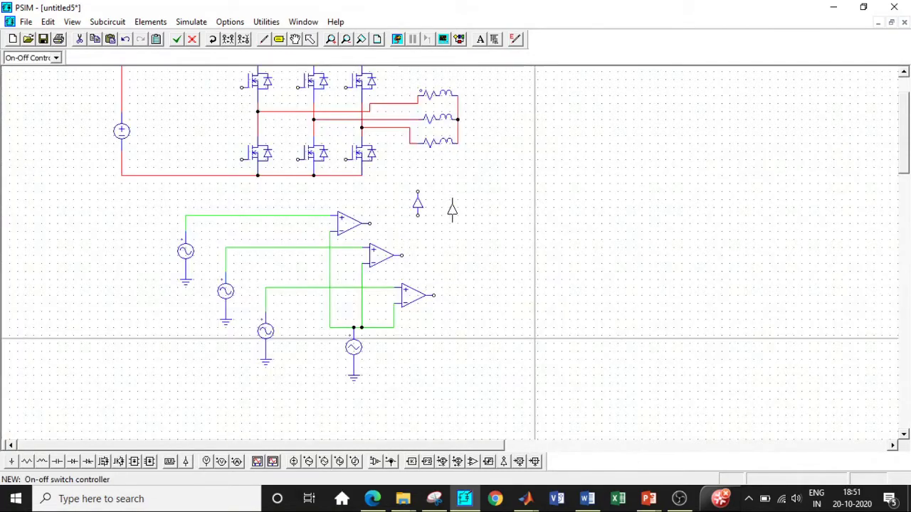
pyautogui.press('Escape')
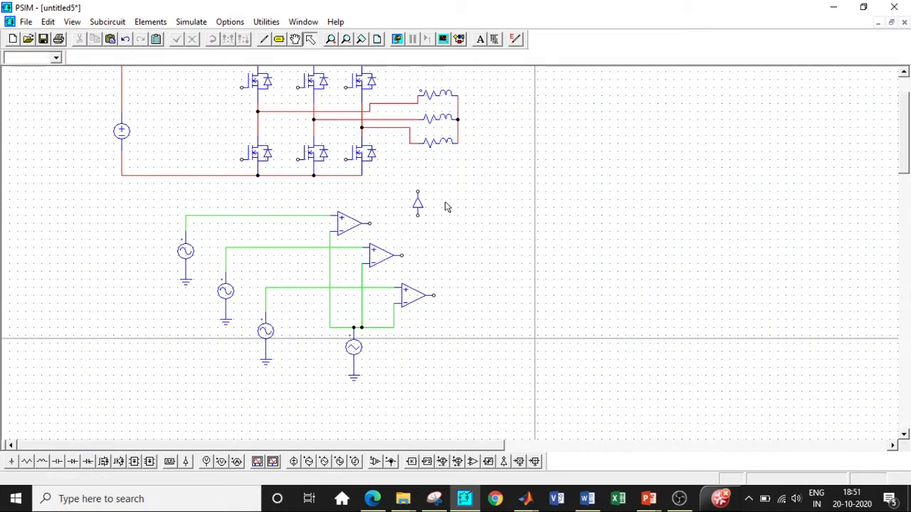
pyautogui.doubleClick(418, 203)
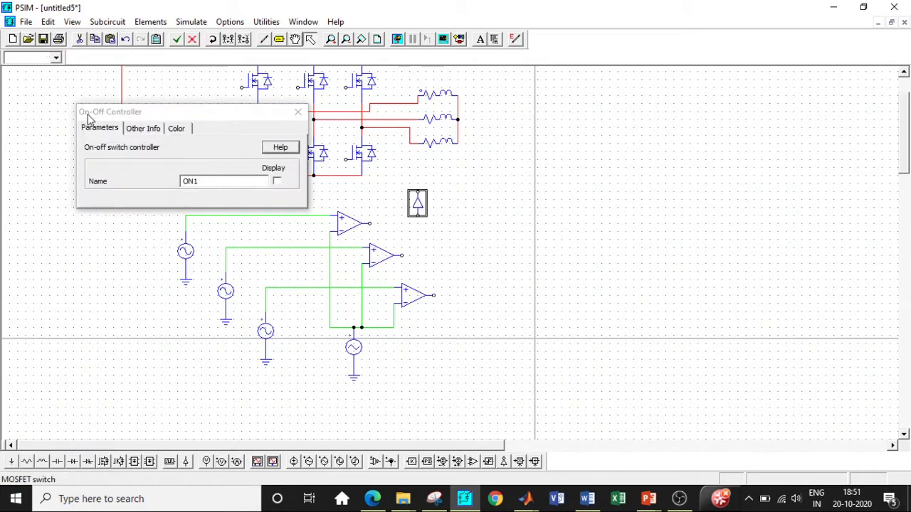
pyautogui.click(298, 112)
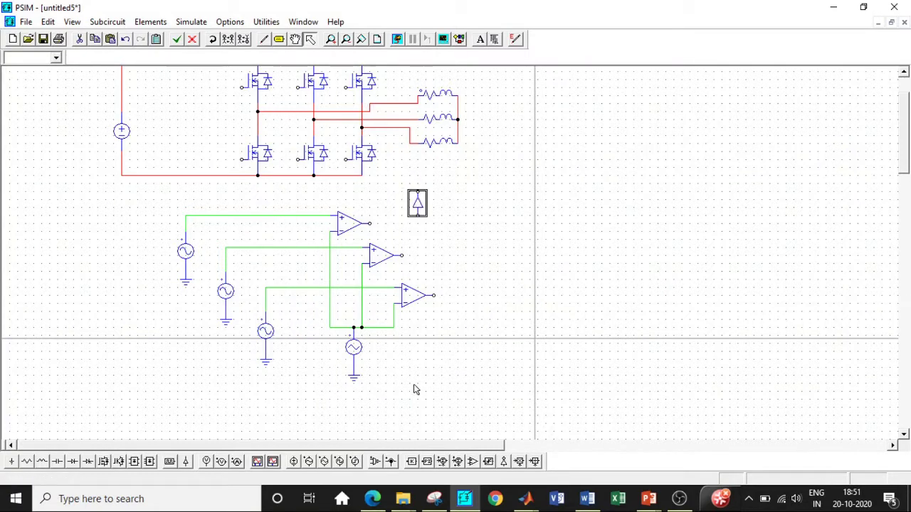
# Step: Move the comparator control circuit down and left, then lift out the on-off controller
pyautogui.moveTo(453, 410); pyautogui.dragTo(163, 185)
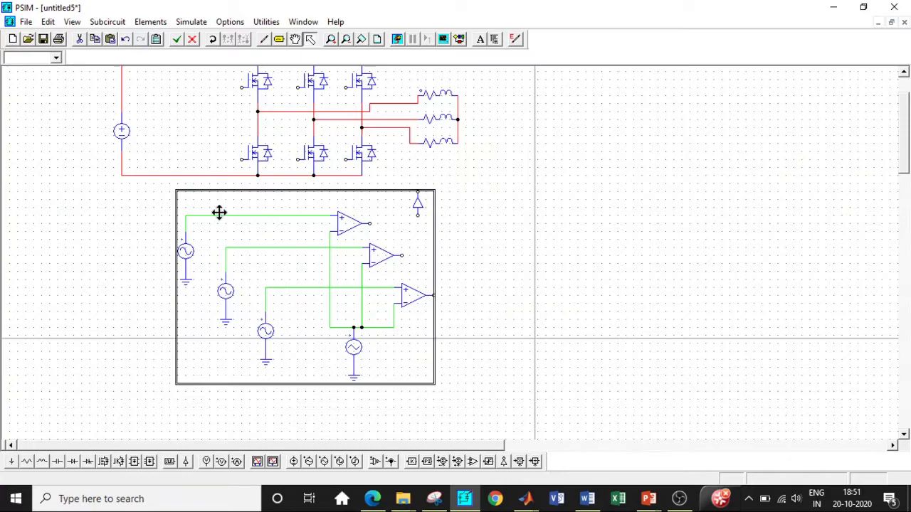
pyautogui.moveTo(340, 225); pyautogui.dragTo(189, 256)
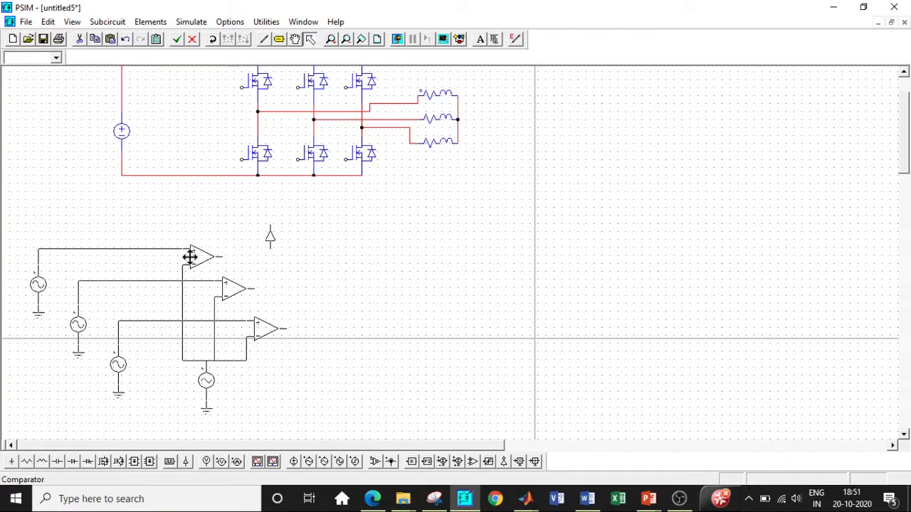
pyautogui.click(335, 266)
pyautogui.click(273, 235)
pyautogui.doubleClick(273, 235)
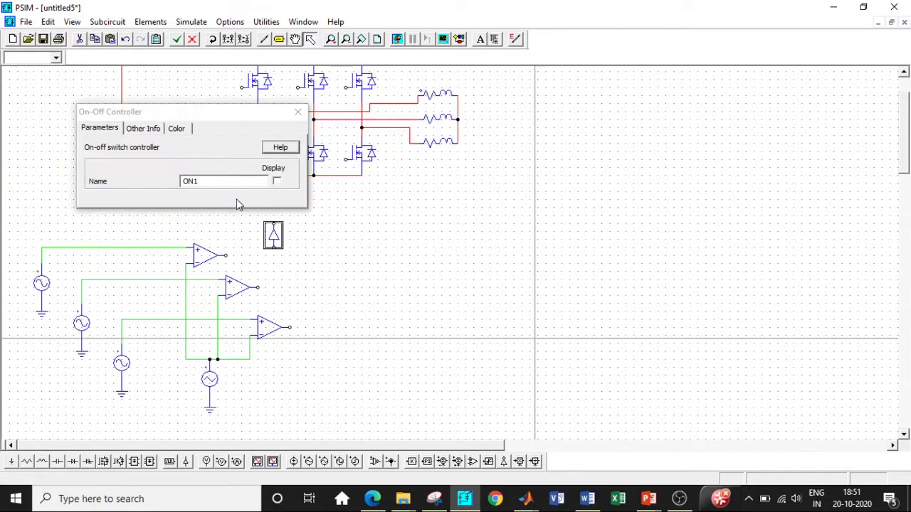
pyautogui.click(296, 110)
pyautogui.press('Delete')
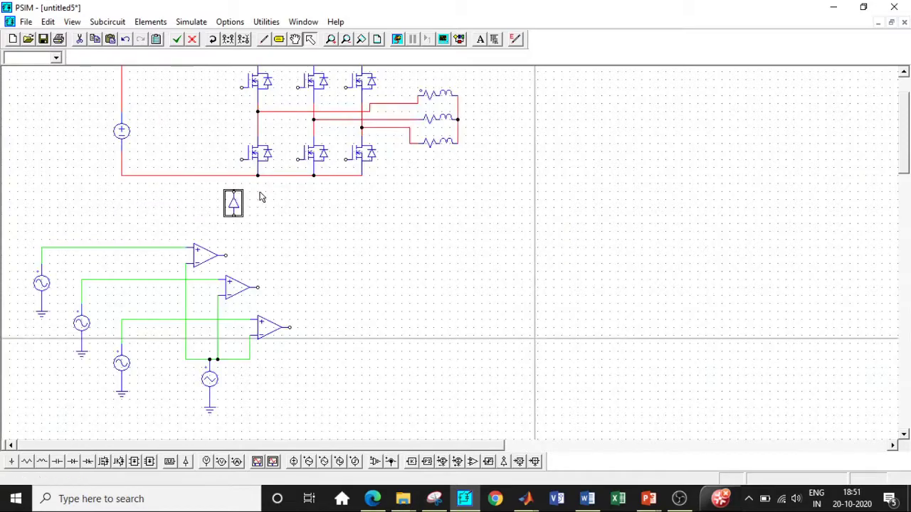
# Step: Place the on-off controller below the DC bus with a pasted copy beside it
pyautogui.click(203, 200)
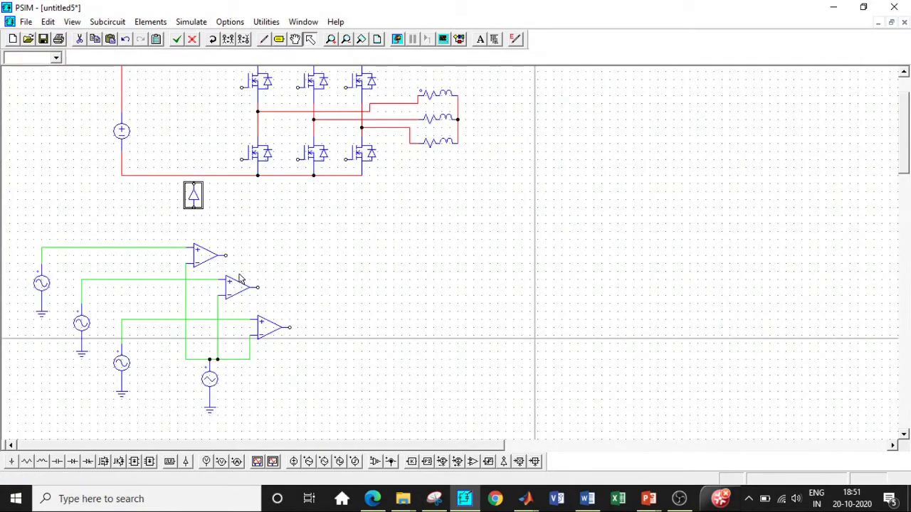
pyautogui.hotkey('ctrl', 'v')
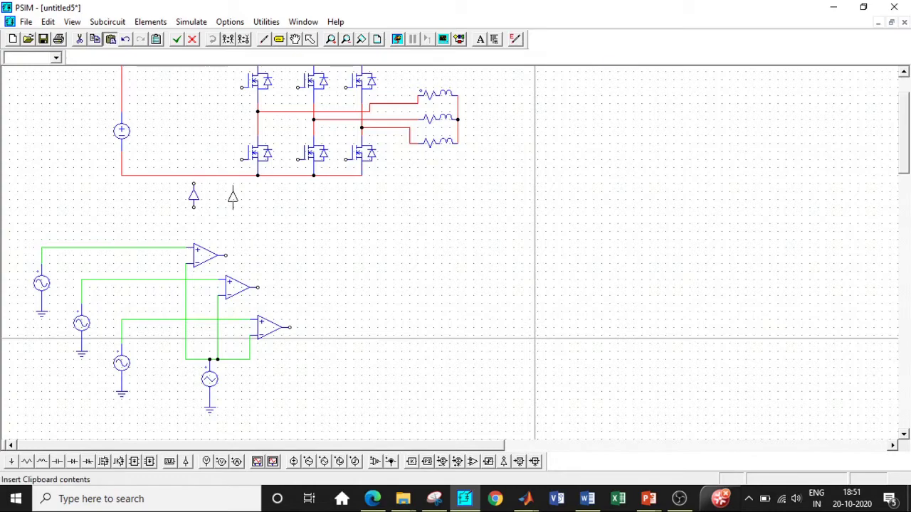
pyautogui.click(232, 197)
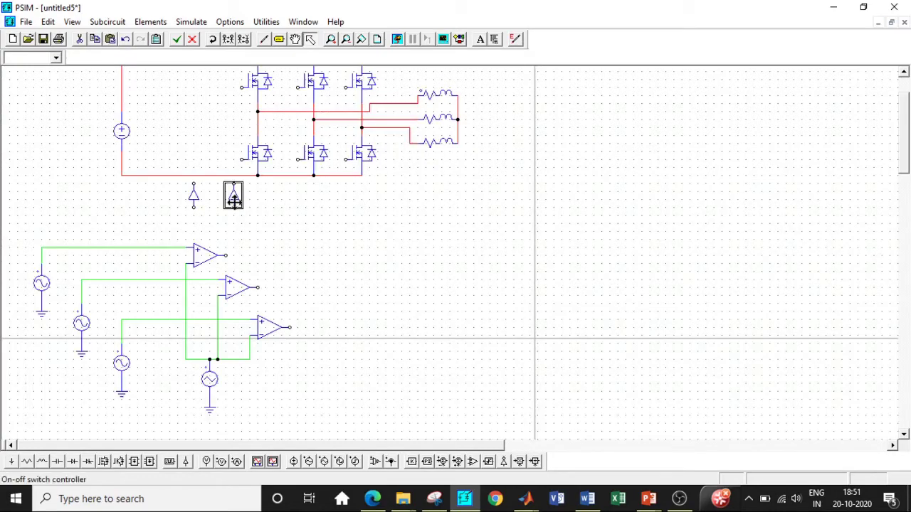
pyautogui.click(190, 199)
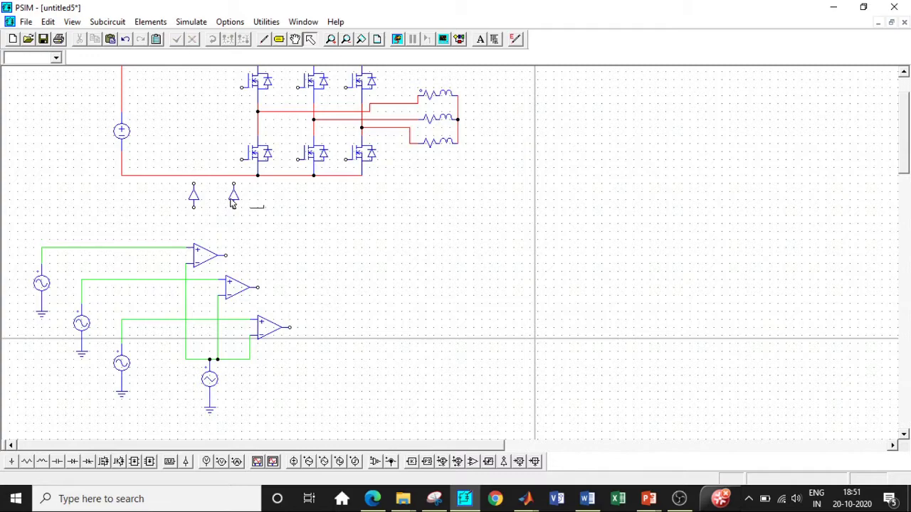
# Step: Copy the controller pair and paste two more pairs under the middle and right legs
pyautogui.moveTo(263, 210); pyautogui.dragTo(166, 187)
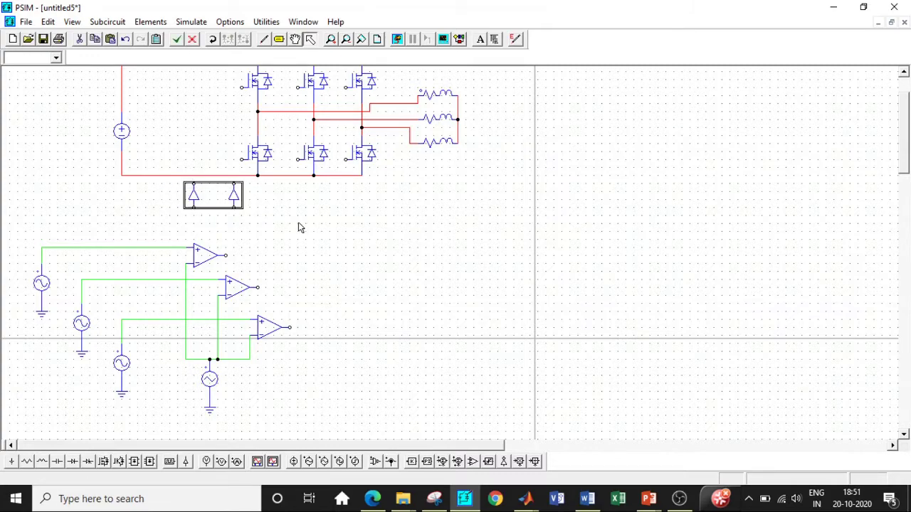
pyautogui.hotkey('ctrl', 'c')
pyautogui.hotkey('ctrl', 'v')
pyautogui.click(329, 215)
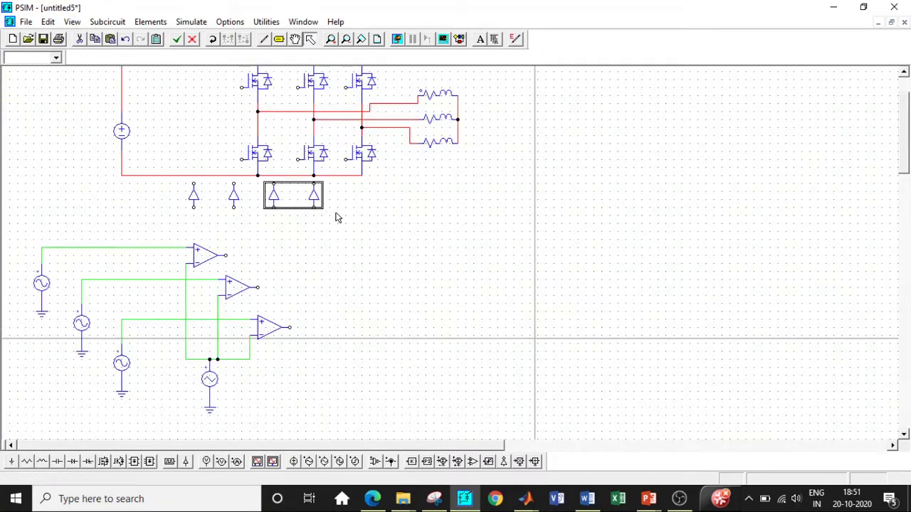
pyautogui.hotkey('ctrl', 'v')
pyautogui.click(402, 221)
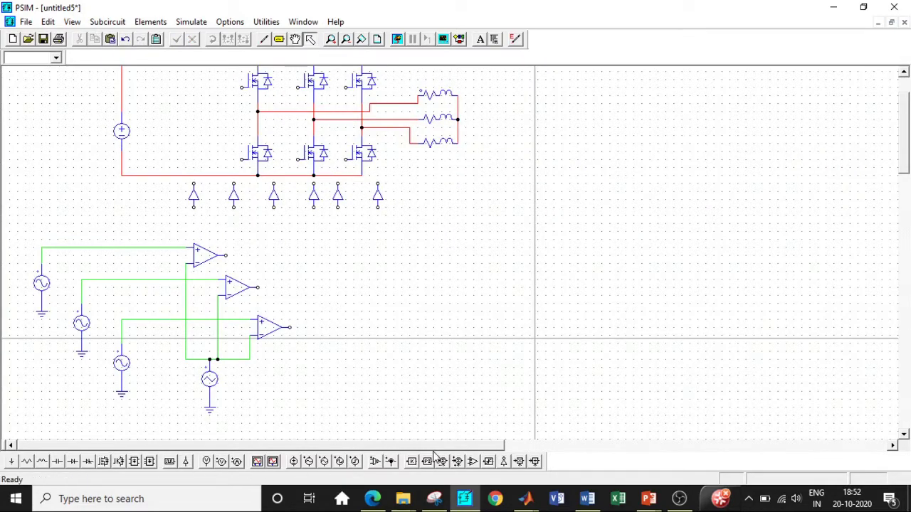
# Step: Place an upward-rotated NOT gate under the second on-off controller
pyautogui.click(503, 461)
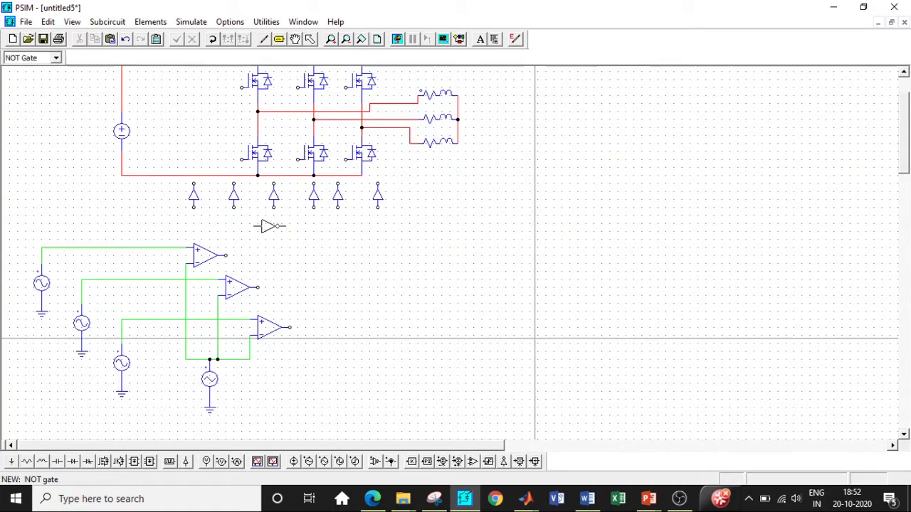
pyautogui.rightClick(270, 227)
pyautogui.rightClick(259, 227)
pyautogui.rightClick(248, 229)
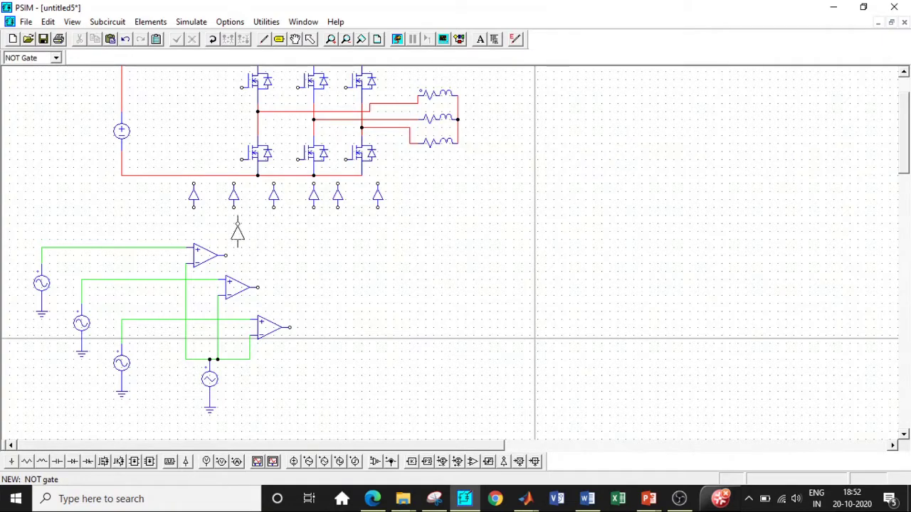
pyautogui.click(234, 231)
pyautogui.press('Escape')
# Step: Copy the NOT gate under the fourth and sixth on-off controllers
pyautogui.click(239, 234)
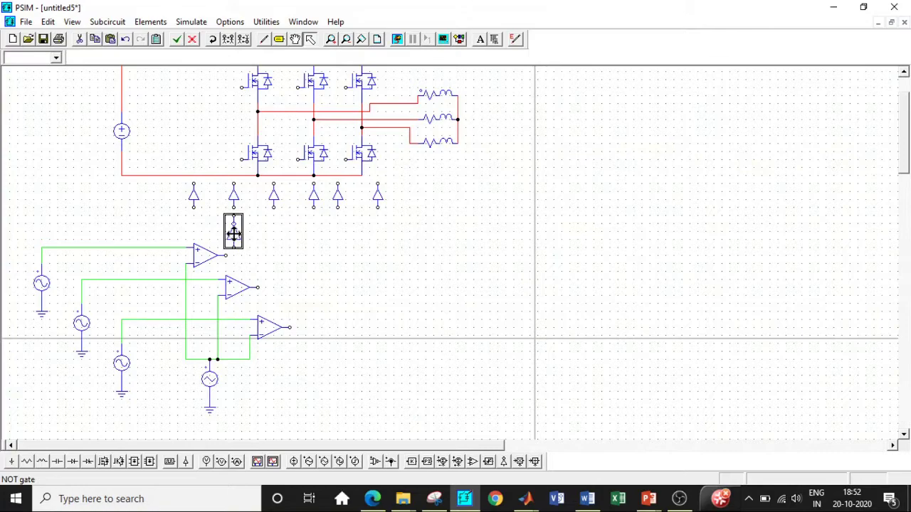
pyautogui.hotkey('ctrl', 'c')
pyautogui.hotkey('ctrl', 'v')
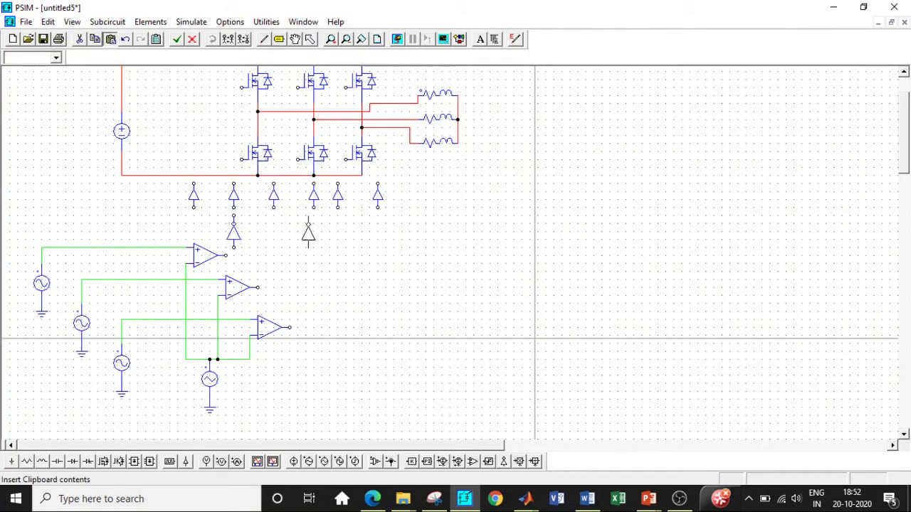
pyautogui.click(313, 232)
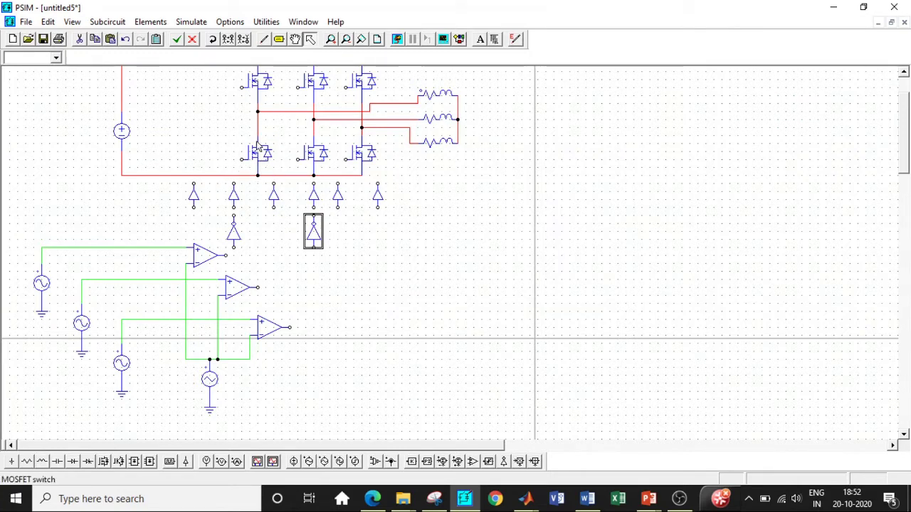
pyautogui.click(328, 234)
pyautogui.click(311, 230)
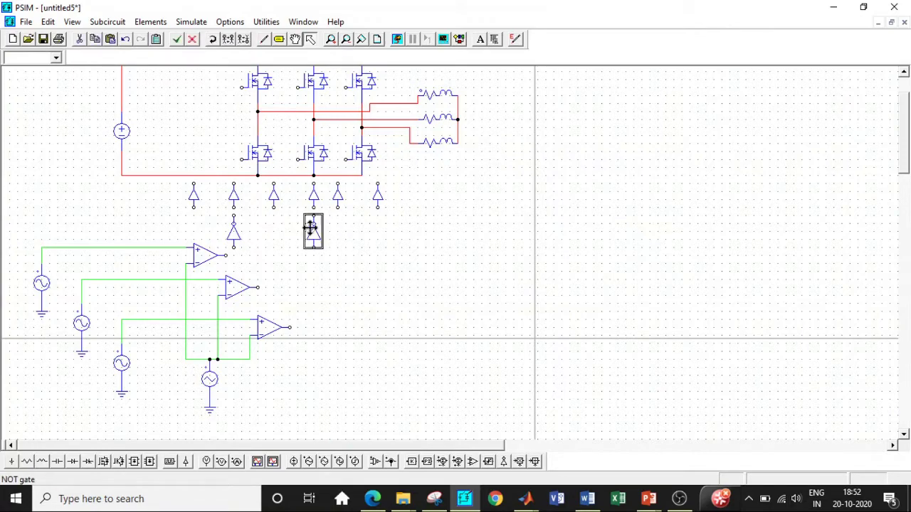
pyautogui.hotkey('ctrl', 'c')
pyautogui.hotkey('ctrl', 'v')
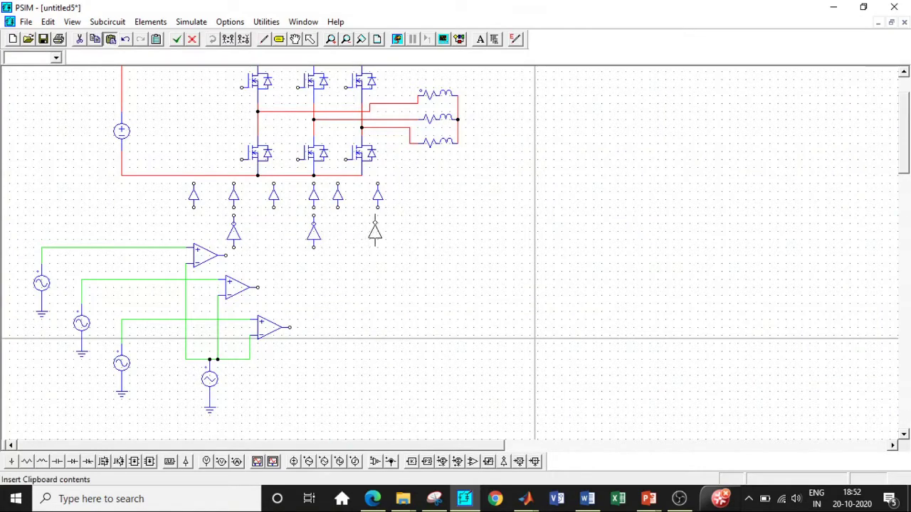
pyautogui.click(377, 235)
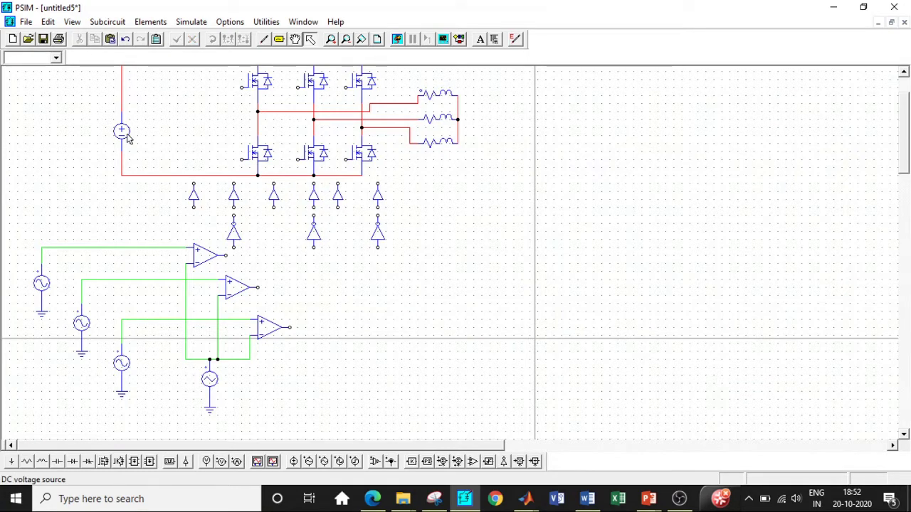
# Step: Wire the middle and bottom comparator outputs to NOT gates, and the NOT gates to the second and sixth controllers
pyautogui.click(264, 39)
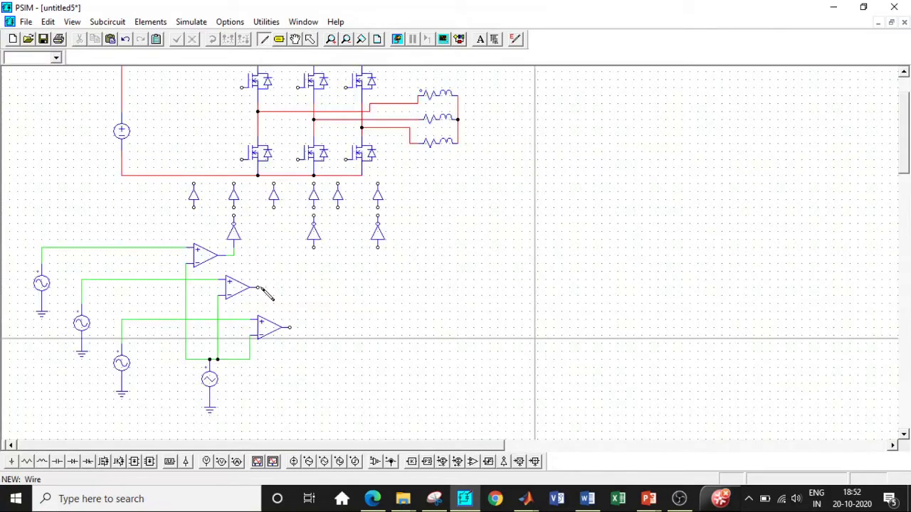
pyautogui.moveTo(259, 287); pyautogui.dragTo(314, 247)
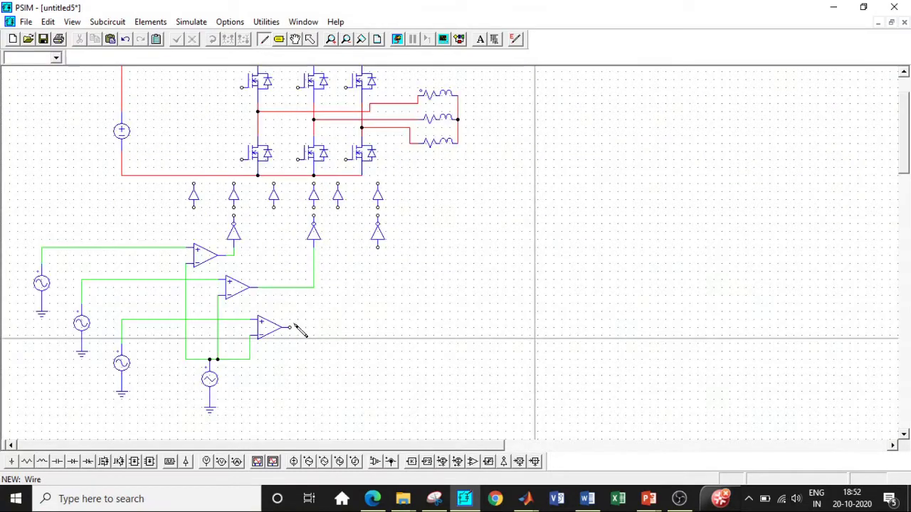
pyautogui.moveTo(293, 327); pyautogui.dragTo(378, 249)
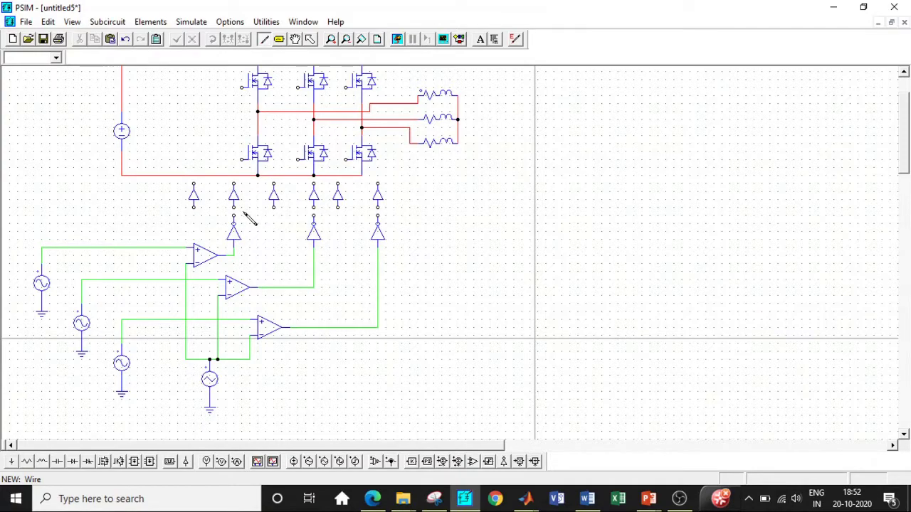
pyautogui.moveTo(234, 208); pyautogui.dragTo(235, 217)
pyautogui.moveTo(377, 226); pyautogui.dragTo(379, 210)
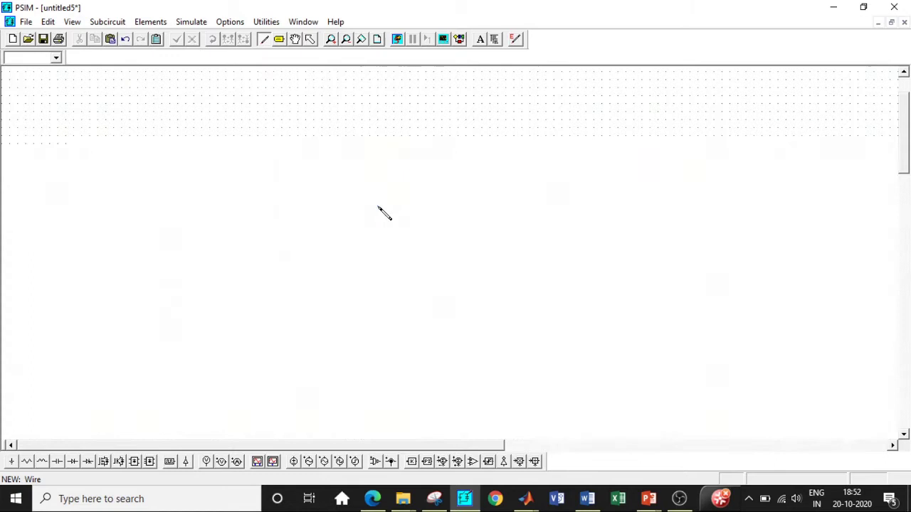
pyautogui.press('Escape')
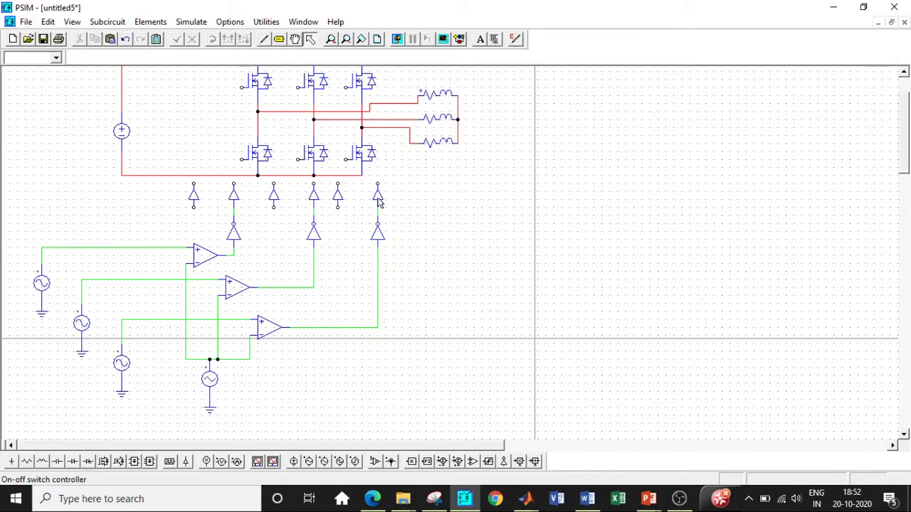
# Step: Link the inputs of the first/second, third/fourth and fifth/sixth on-off controllers with wires
pyautogui.click(264, 39)
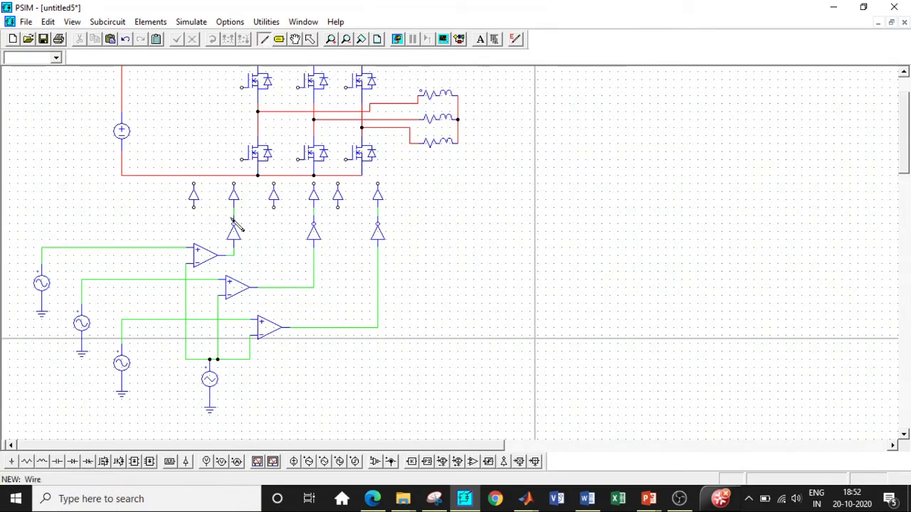
pyautogui.moveTo(234, 207); pyautogui.dragTo(194, 208)
pyautogui.moveTo(313, 215); pyautogui.dragTo(273, 215)
pyautogui.moveTo(377, 207); pyautogui.dragTo(337, 208)
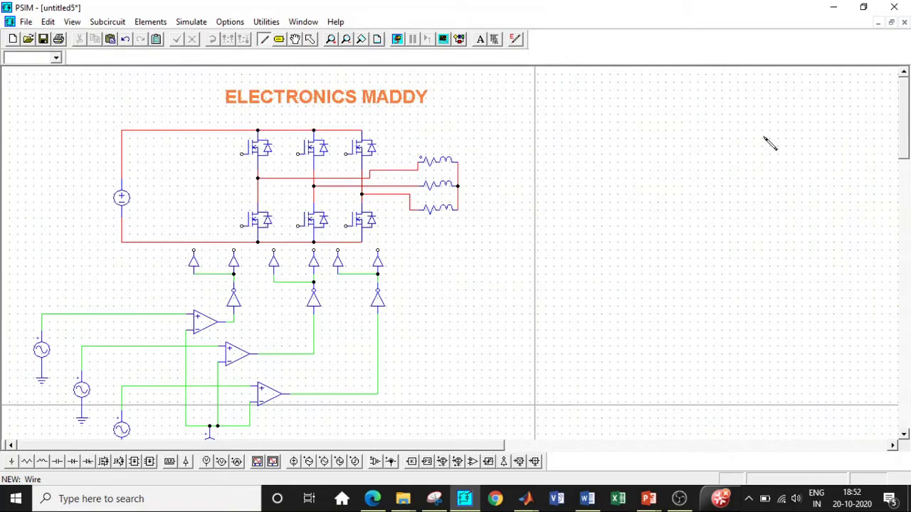
# Step: Wire each gate-driver output to the gate of its matching MOSFET in the bridge
pyautogui.moveTo(194, 250); pyautogui.dragTo(239, 179)
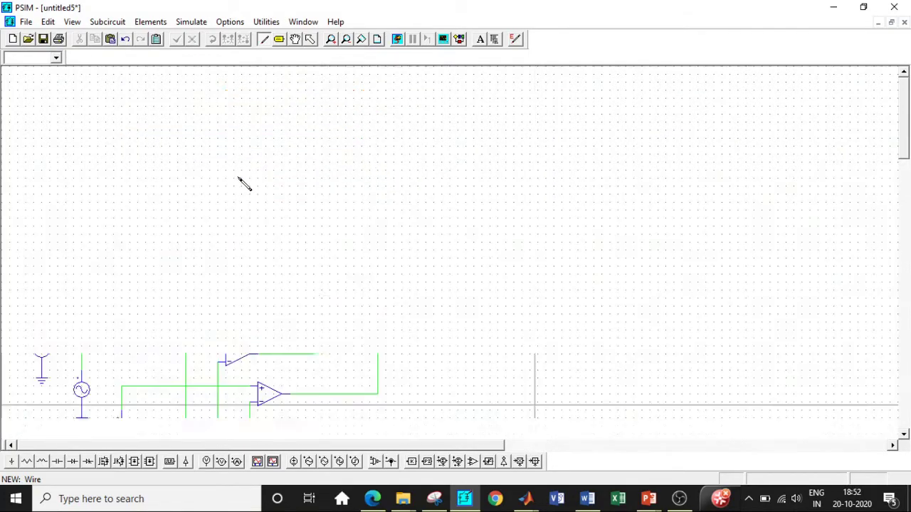
pyautogui.moveTo(233, 251); pyautogui.dragTo(299, 154)
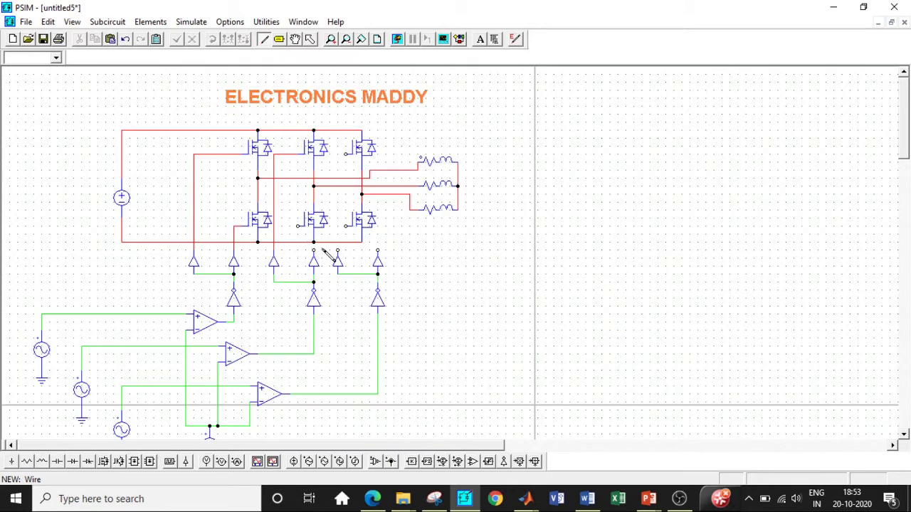
pyautogui.moveTo(314, 251); pyautogui.dragTo(298, 227)
pyautogui.moveTo(338, 252); pyautogui.dragTo(349, 154)
pyautogui.moveTo(378, 252); pyautogui.dragTo(347, 227)
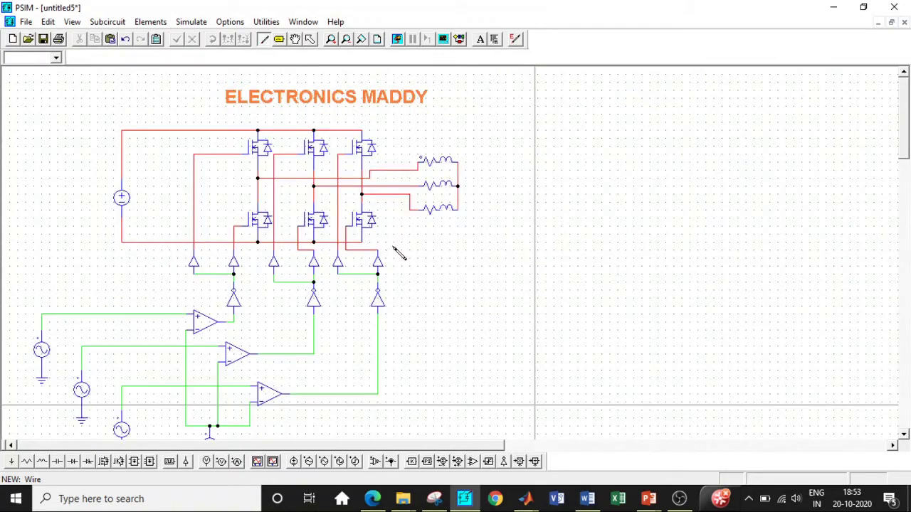
pyautogui.press('Escape')
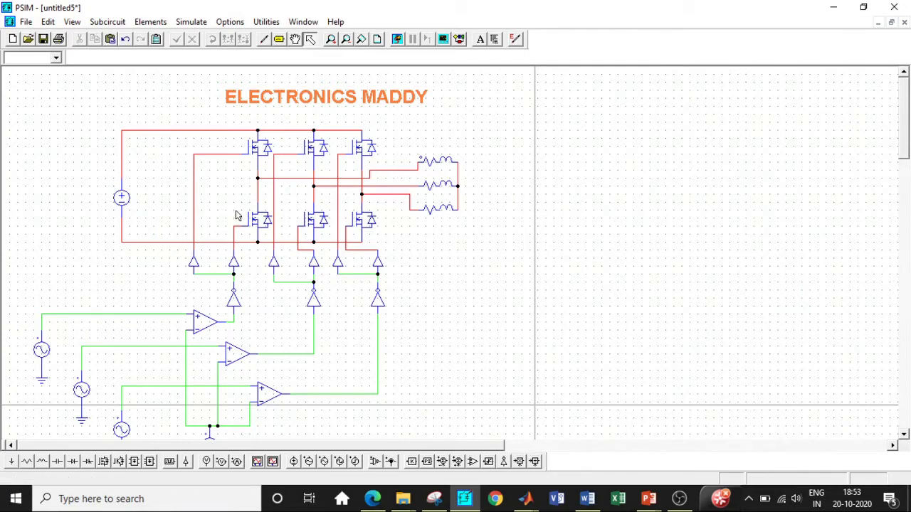
# Step: Inspect the DC source properties and close them unchanged
pyautogui.doubleClick(121, 197)
pyautogui.click(298, 112)
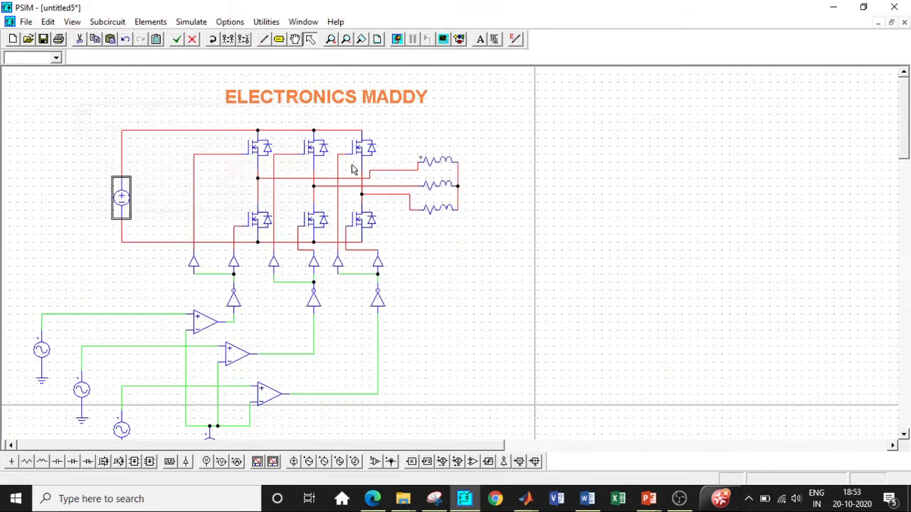
pyautogui.moveTo(905, 122)
pyautogui.mouseDown()
pyautogui.moveTo(906, 146)
pyautogui.moveTo(907, 120)
pyautogui.mouseUp()
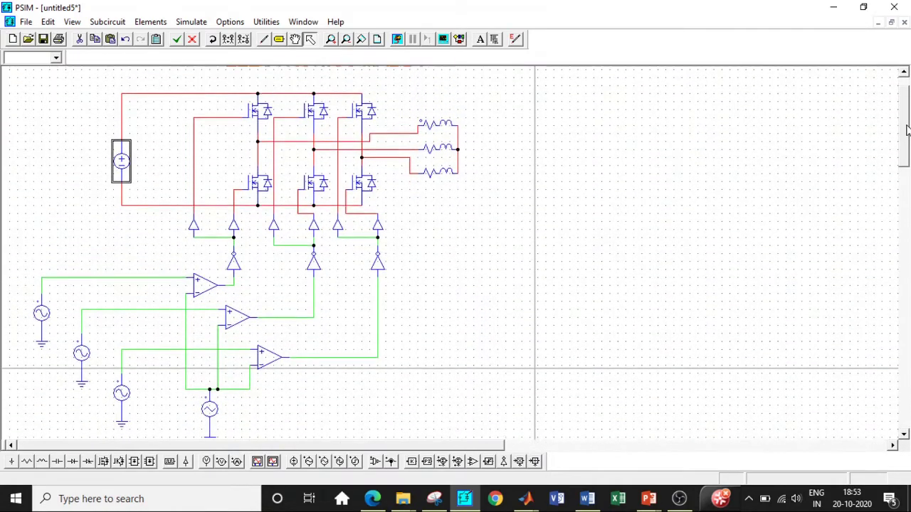
# Step: Set the RL3 load's phase A and phase B current flags to 1
pyautogui.doubleClick(437, 161)
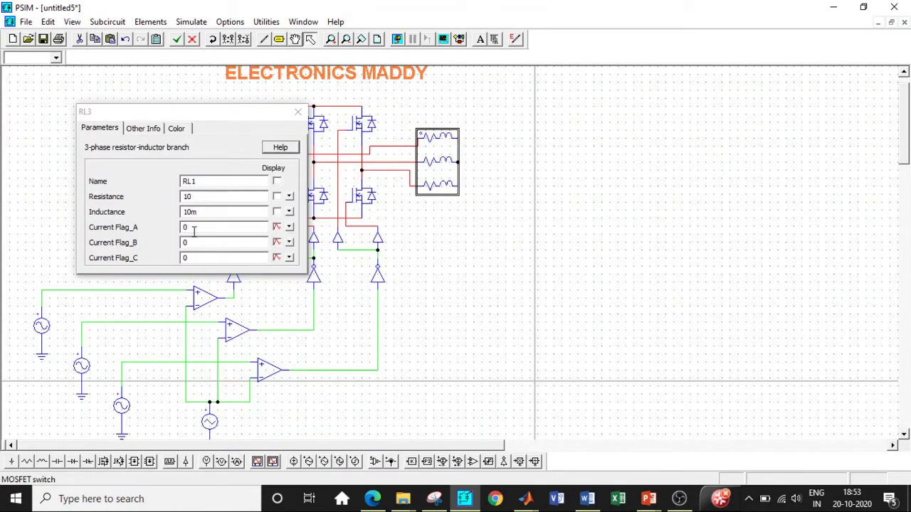
pyautogui.doubleClick(193, 228)
pyautogui.write('1')
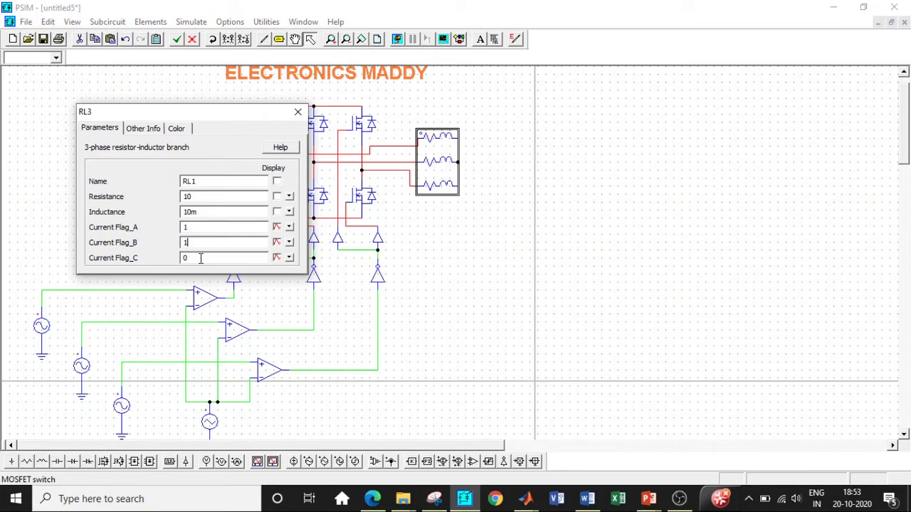
pyautogui.doubleClick(201, 258)
pyautogui.write('1')
pyautogui.click(298, 113)
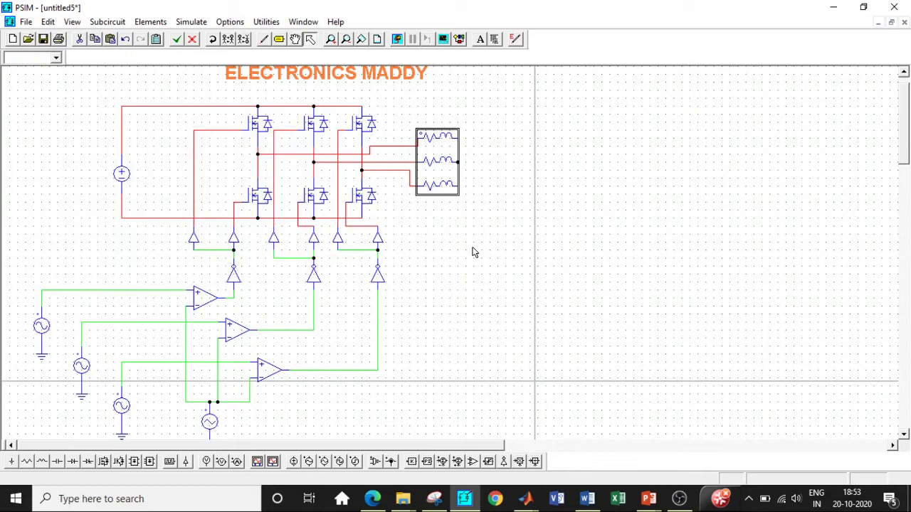
# Step: Place a Simulation Control element at top left with 1E-005 time step and 0.1 s total time
pyautogui.click(191, 22)
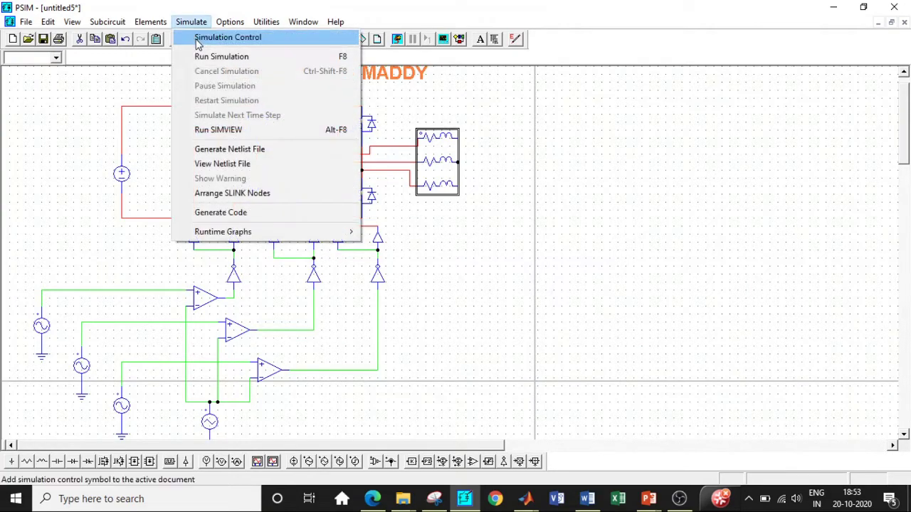
pyautogui.click(207, 34)
pyautogui.doubleClick(66, 131)
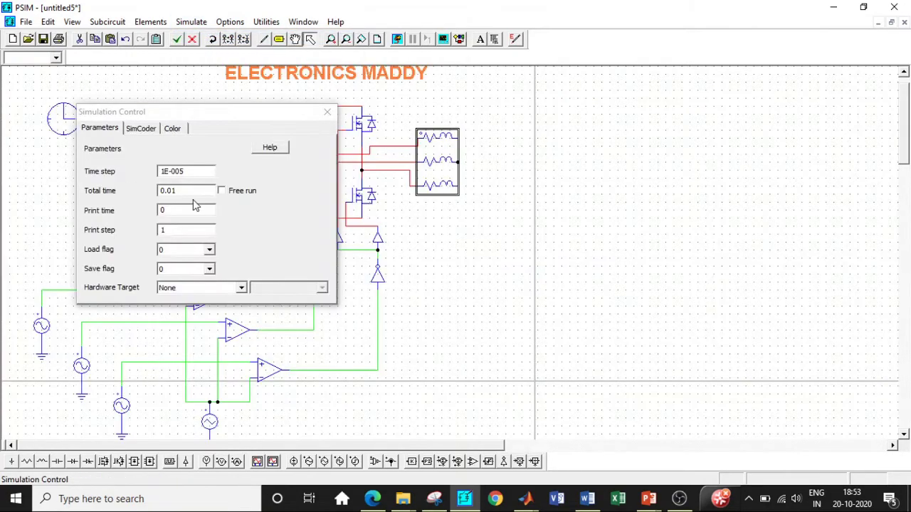
pyautogui.moveTo(186, 192); pyautogui.dragTo(146, 197)
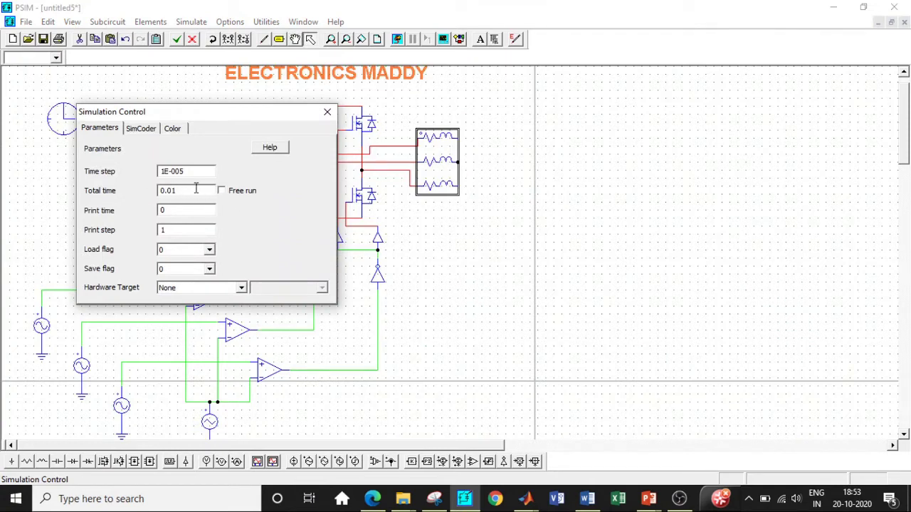
pyautogui.click(327, 113)
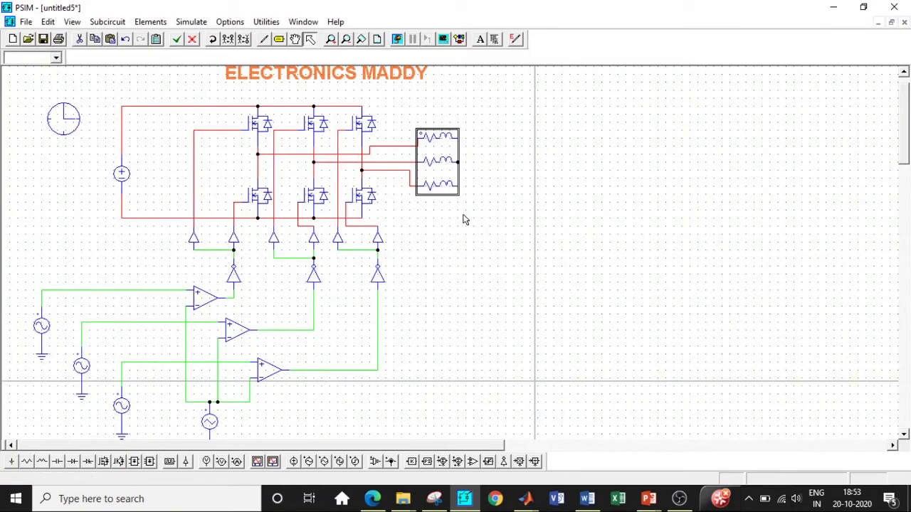
pyautogui.doubleClick(79, 123)
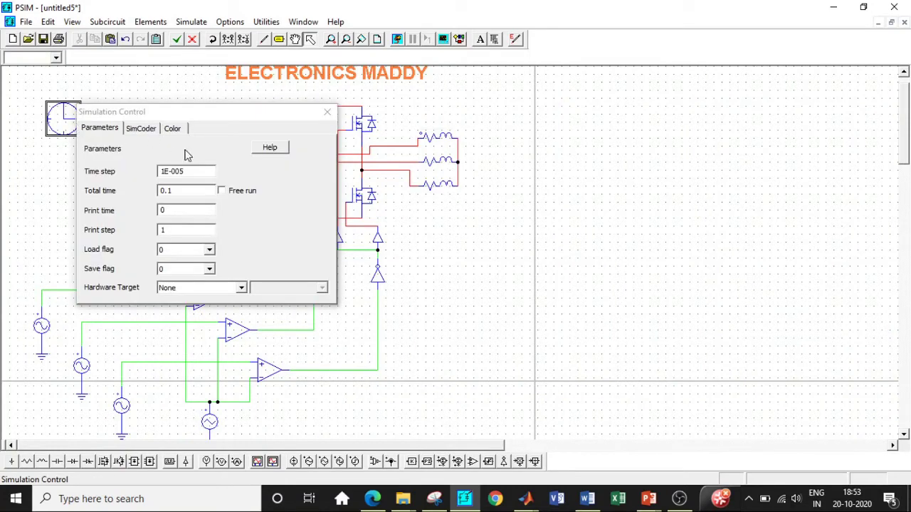
pyautogui.click(328, 113)
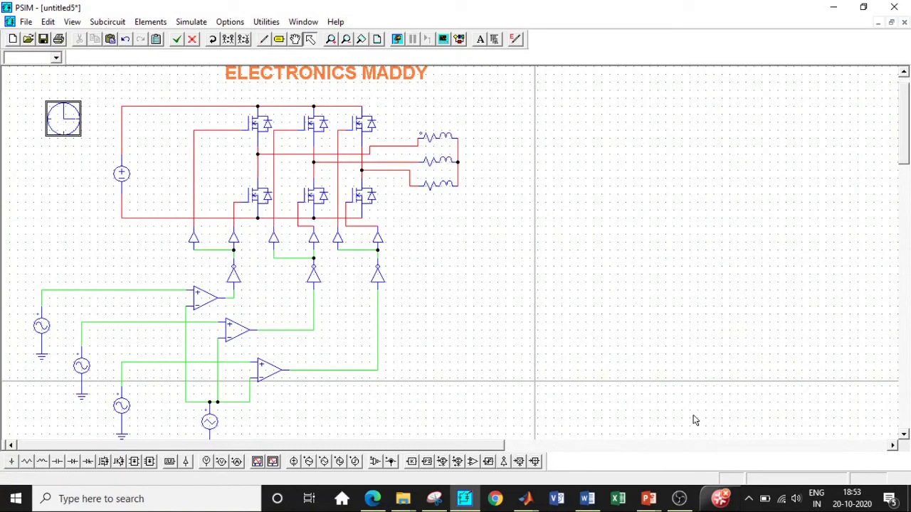
pyautogui.doubleClick(63, 122)
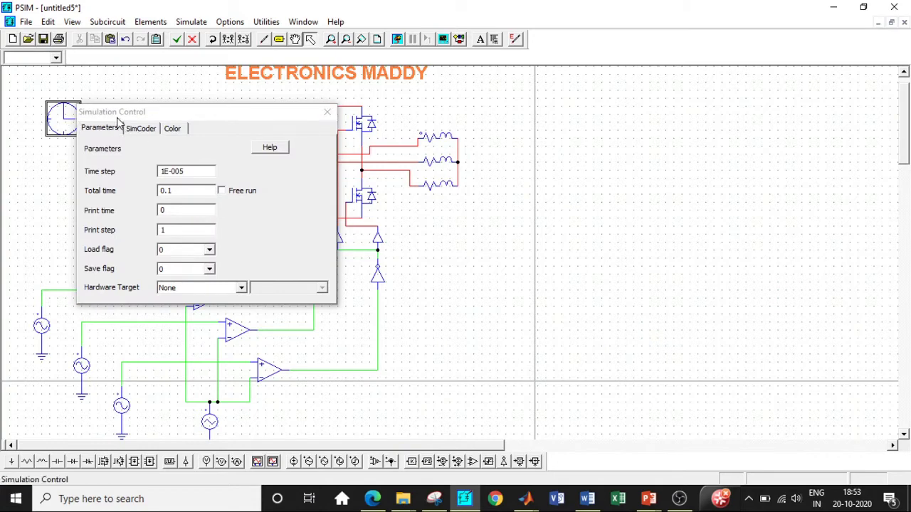
# Step: Delete the three green wire segments beneath the gate drivers
pyautogui.click(327, 112)
pyautogui.click(212, 39)
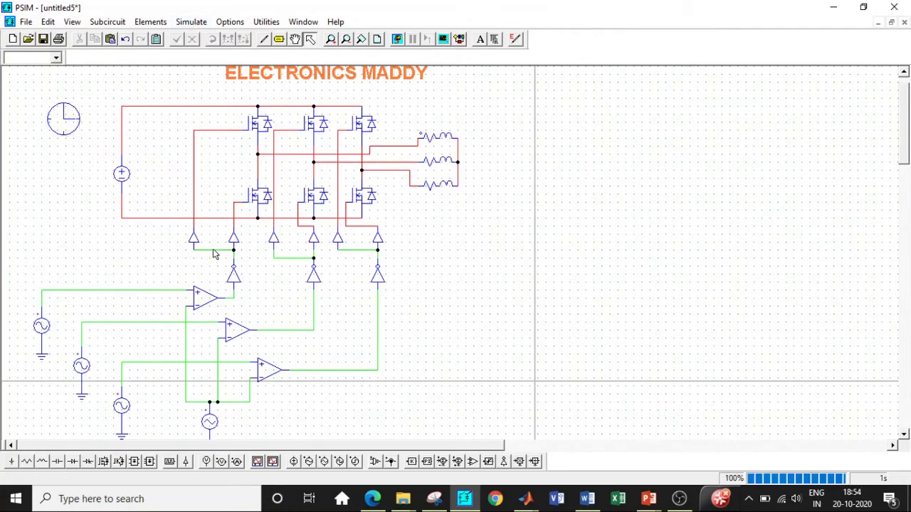
pyautogui.click(212, 251)
pyautogui.press('Delete')
pyautogui.click(294, 259)
pyautogui.press('Delete')
pyautogui.click(362, 250)
pyautogui.press('Delete')
# Step: Rewire the left, middle and right gate drivers directly to their comparator outputs
pyautogui.click(263, 39)
pyautogui.moveTo(194, 249)
pyautogui.mouseDown()
pyautogui.moveTo(224, 254)
pyautogui.moveTo(219, 292)
pyautogui.moveTo(233, 290)
pyautogui.mouseUp()
pyautogui.moveTo(274, 257); pyautogui.dragTo(314, 307)
pyautogui.moveTo(337, 249)
pyautogui.mouseDown()
pyautogui.moveTo(348, 298)
pyautogui.moveTo(377, 314)
pyautogui.mouseUp()
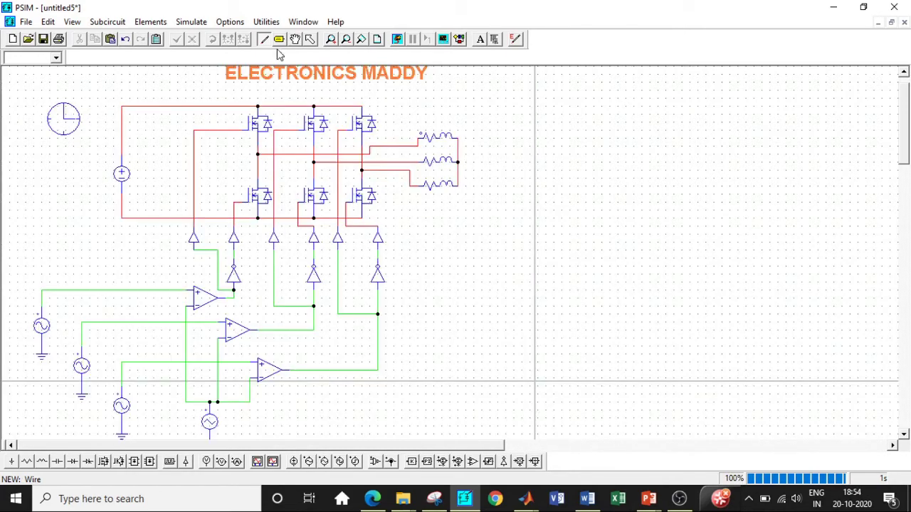
pyautogui.click(192, 22)
# Step: Run the simulation and plot I(RL1a), I(RL1b) and I(RL1c) in a maximised Simview
pyautogui.click(214, 55)
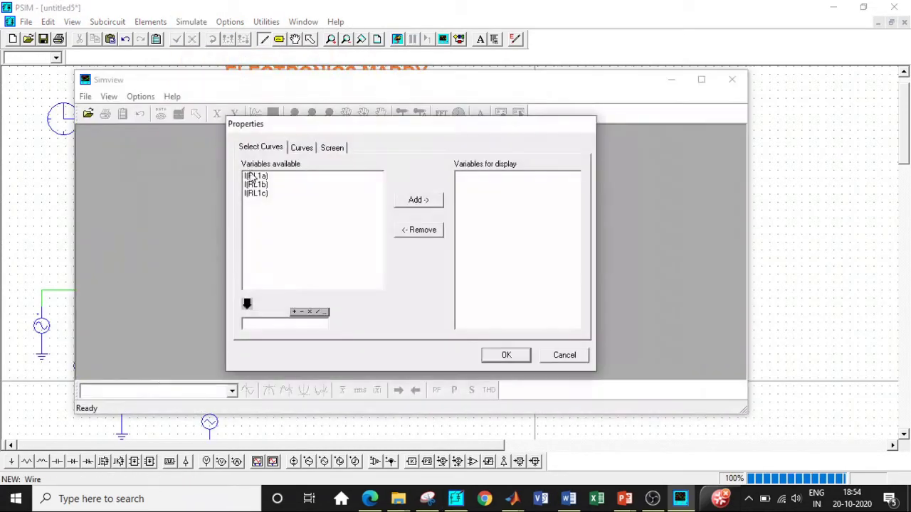
pyautogui.moveTo(258, 176); pyautogui.dragTo(324, 203)
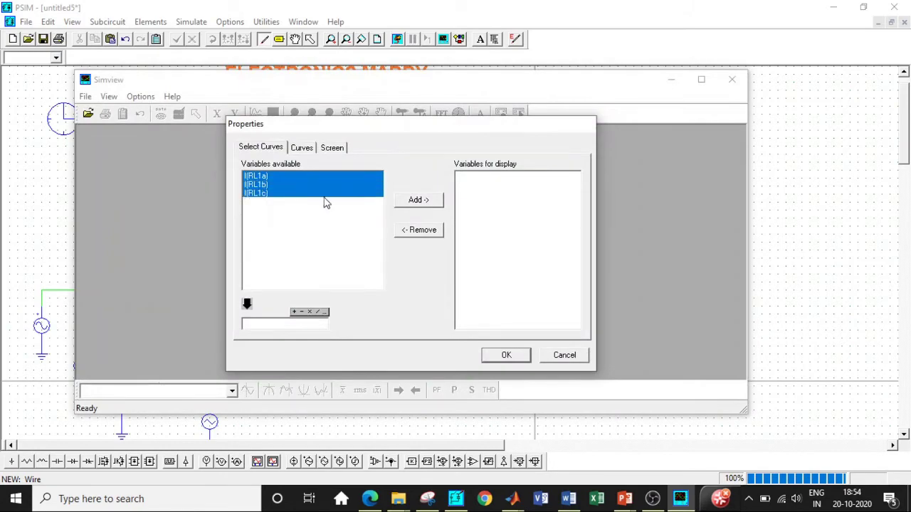
pyautogui.click(405, 202)
pyautogui.click(517, 354)
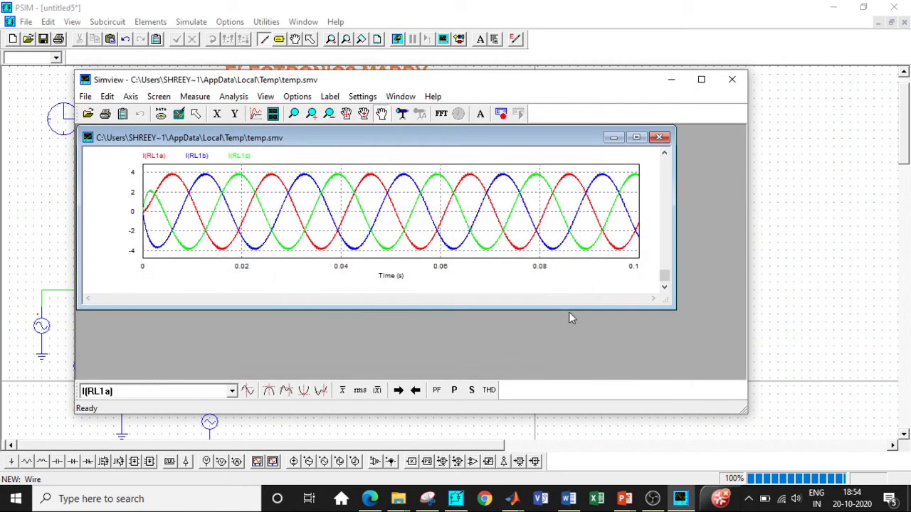
pyautogui.click(636, 137)
pyautogui.click(701, 79)
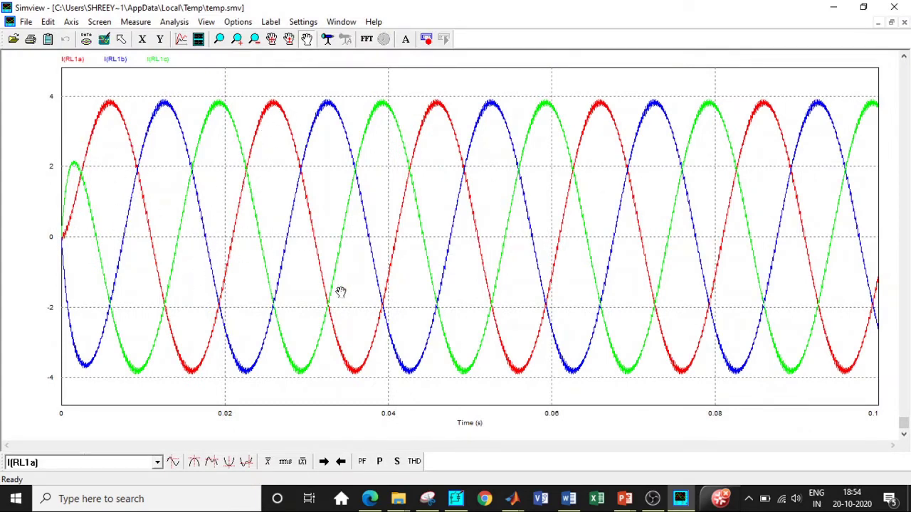
# Step: Zoom into the 0.03–0.07 s interval of the load currents, then close Simview
pyautogui.click(220, 39)
pyautogui.moveTo(205, 80); pyautogui.dragTo(654, 387)
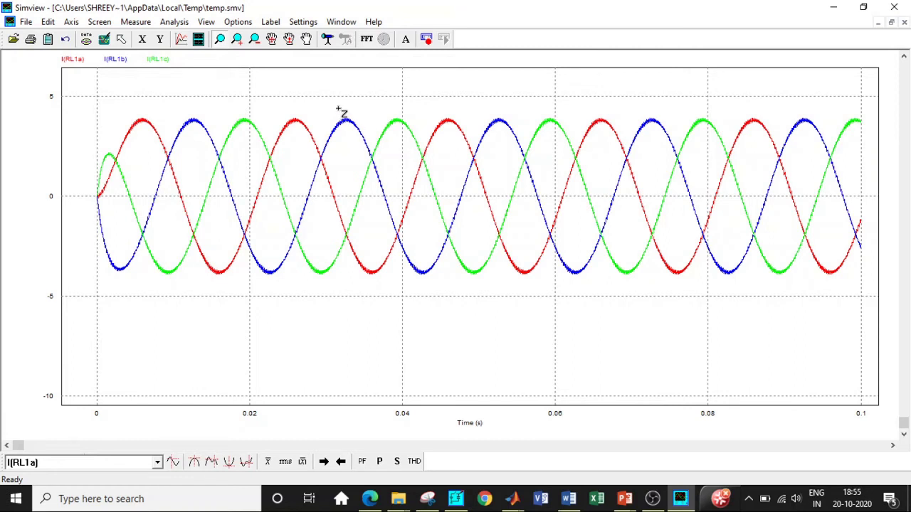
pyautogui.moveTo(319, 90); pyautogui.dragTo(653, 306)
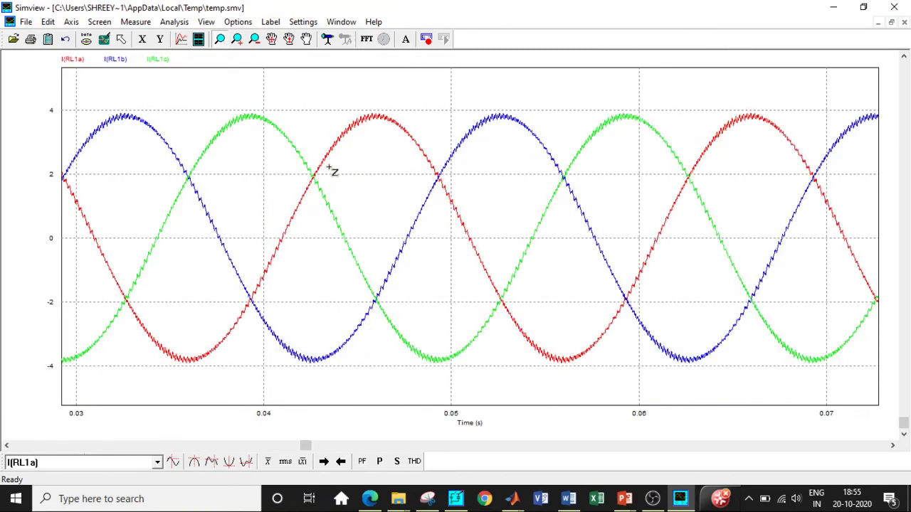
pyautogui.click(895, 7)
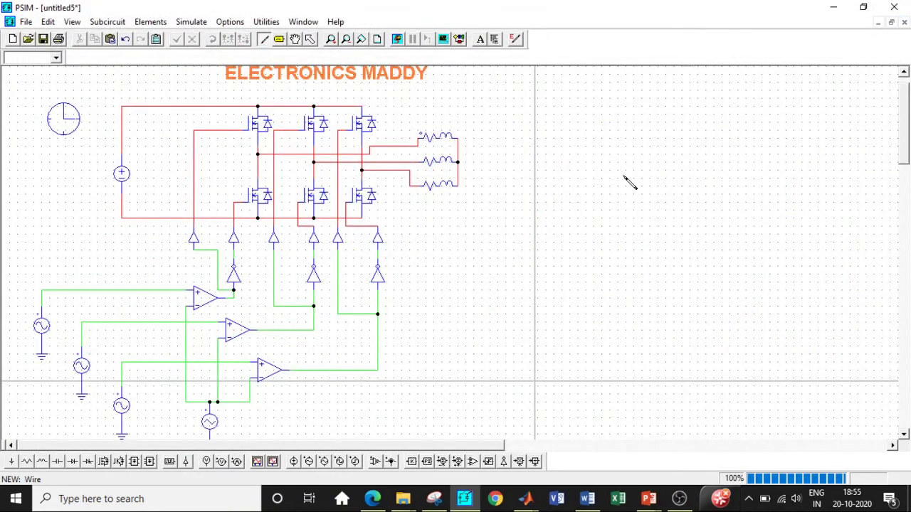
pyautogui.press('Escape')
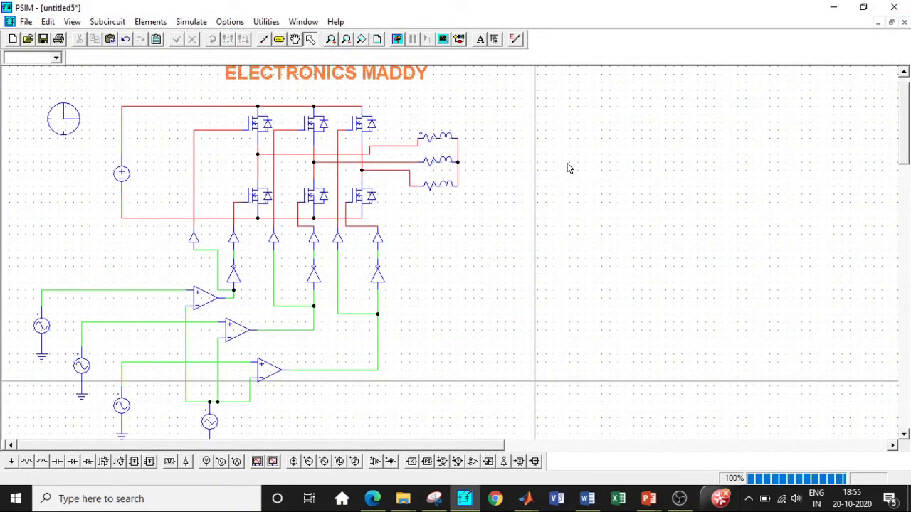